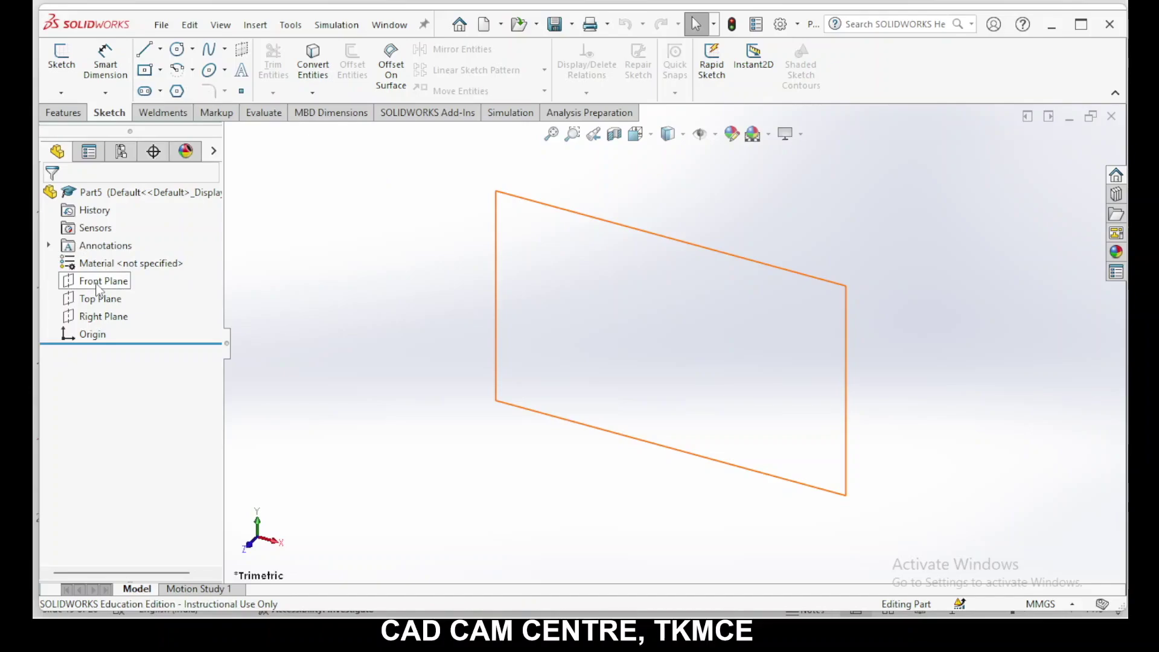
Step: On the Front Plane, sketch two connected horizontal lines end to end from the origin, the first about 49 mm long
{"action": "left_click", "coordinate": [99, 288]}
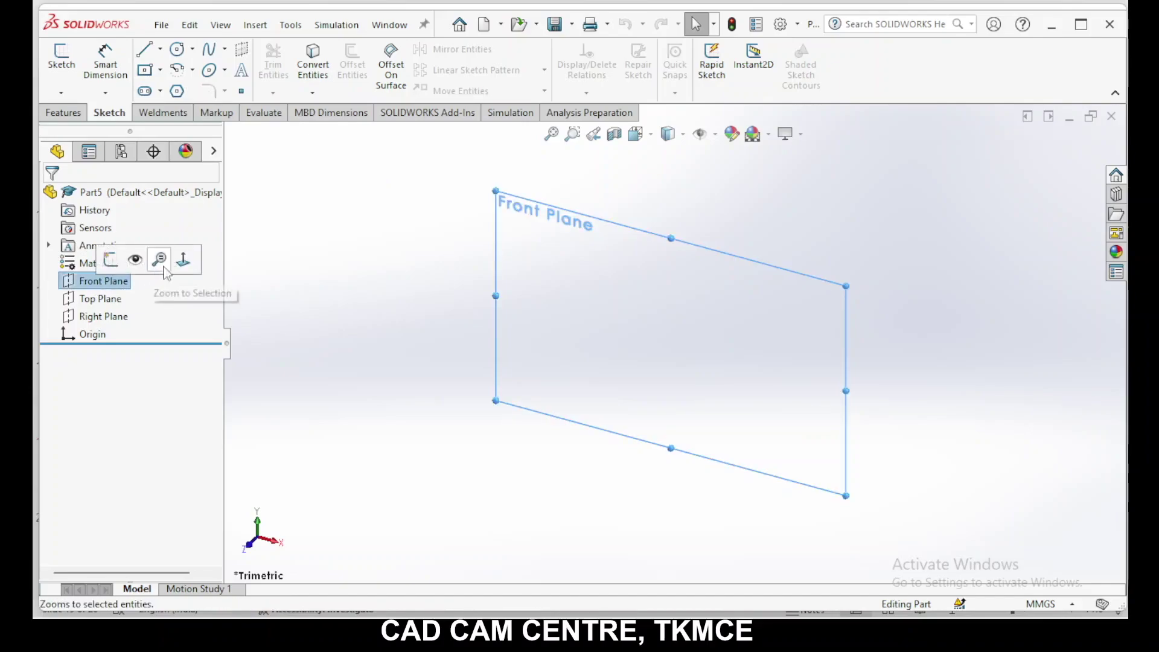
{"action": "left_click", "coordinate": [182, 262]}
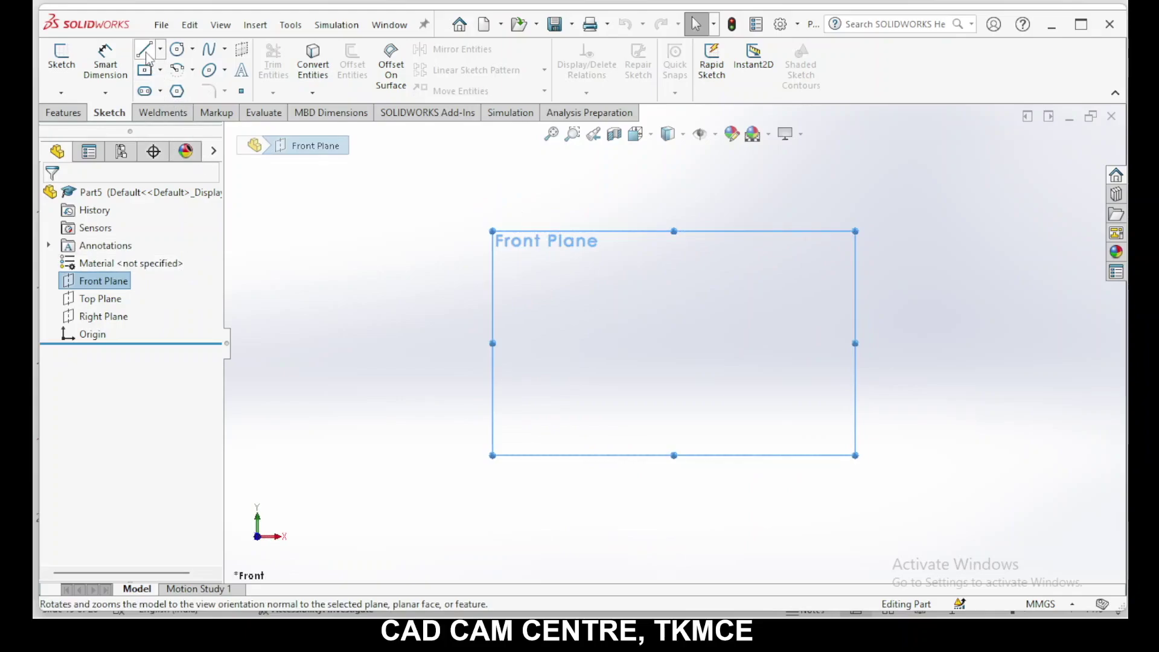
{"action": "left_click", "coordinate": [145, 51]}
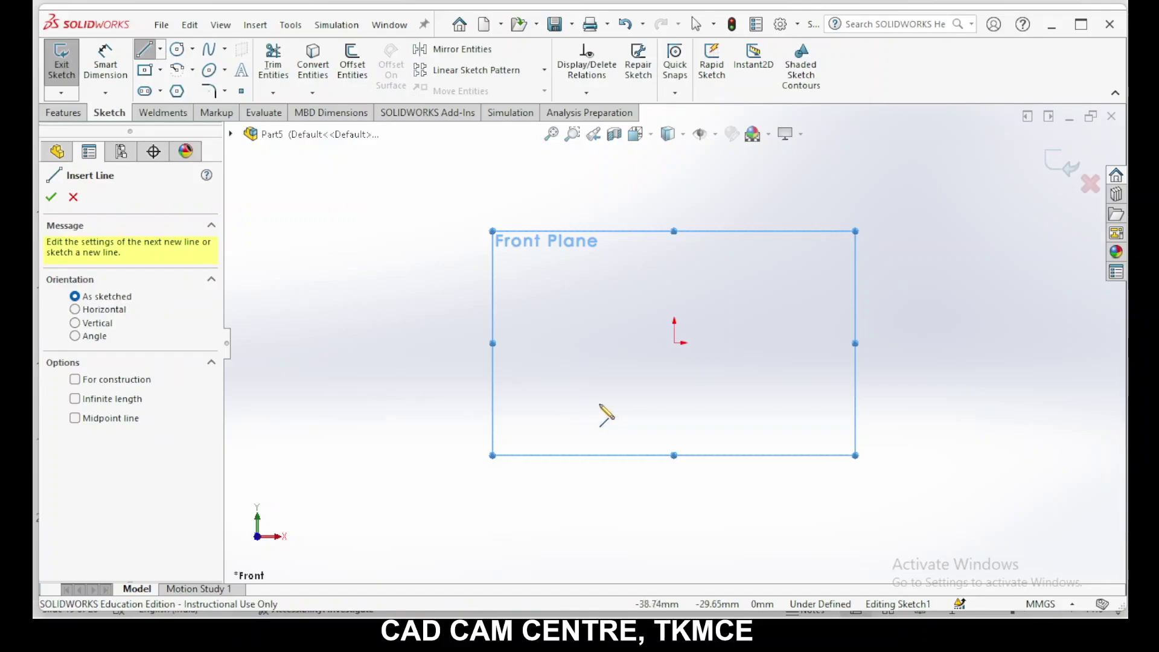
{"action": "left_click", "coordinate": [674, 342]}
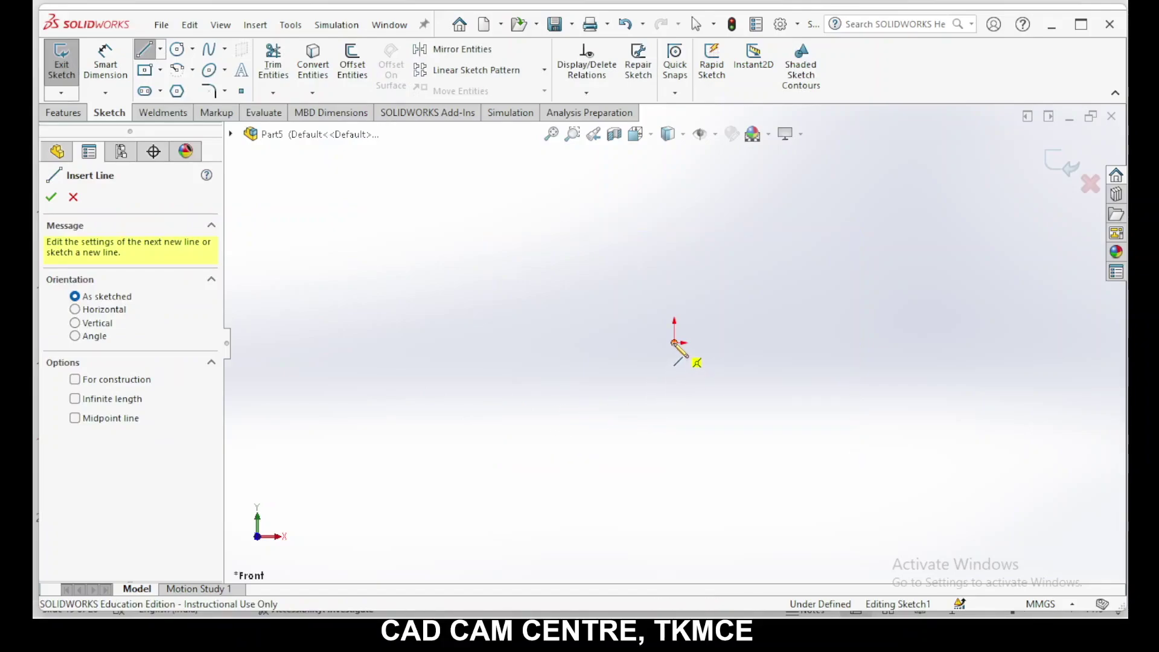
{"action": "left_click", "coordinate": [774, 343]}
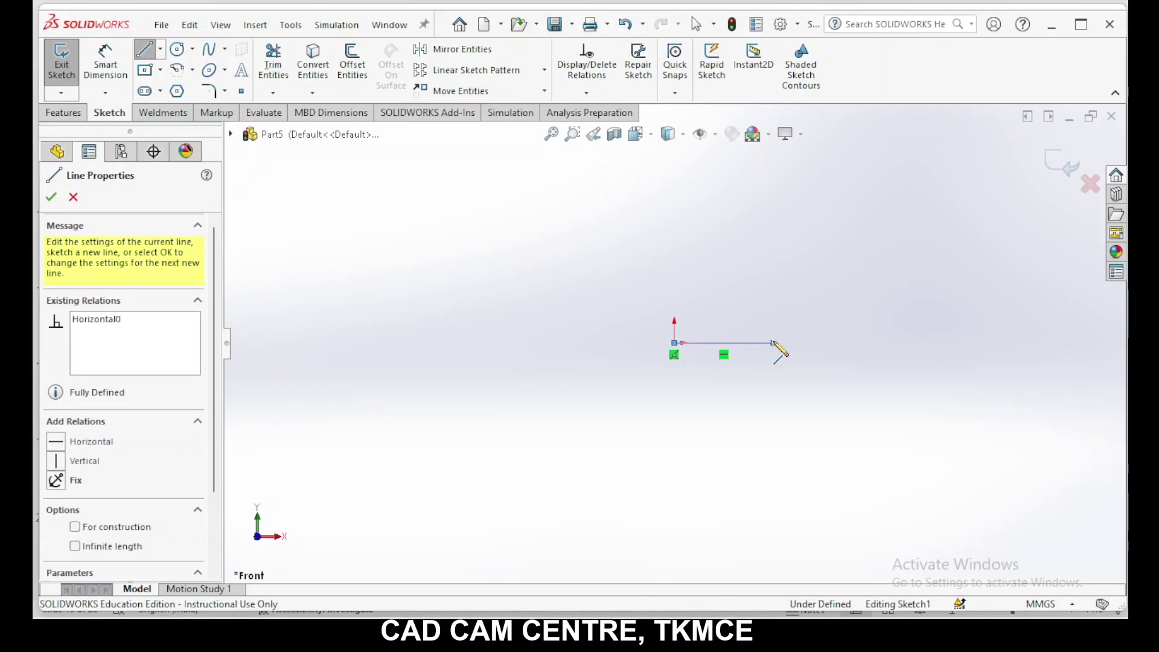
{"action": "left_click", "coordinate": [880, 343]}
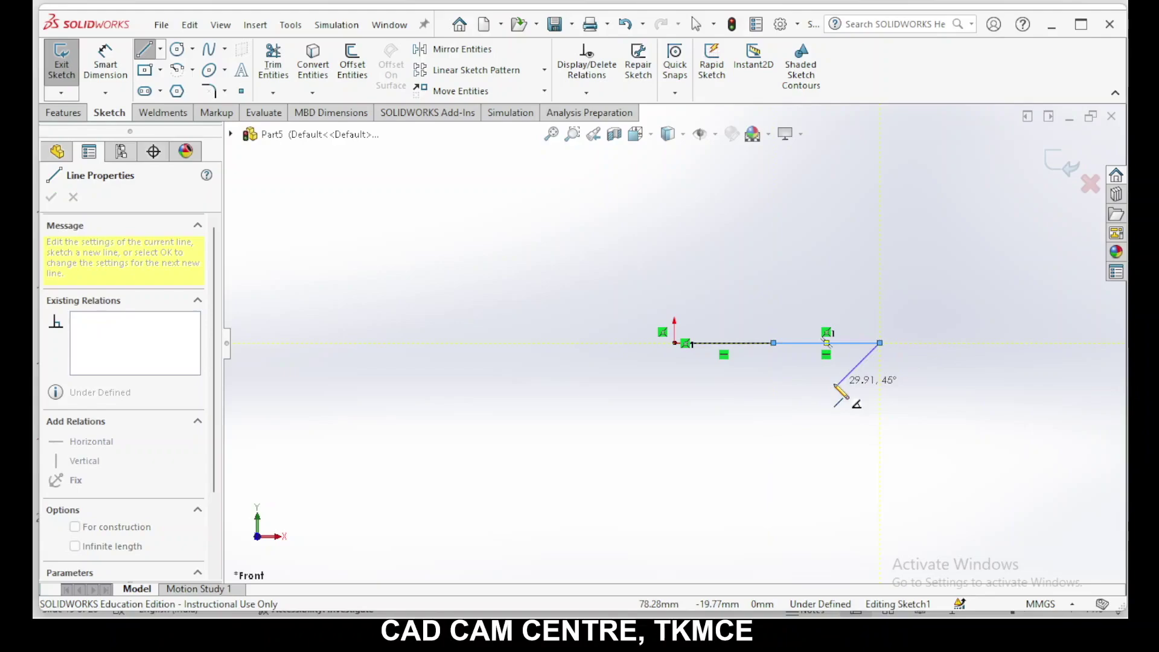
{"action": "key", "text": "Escape"}
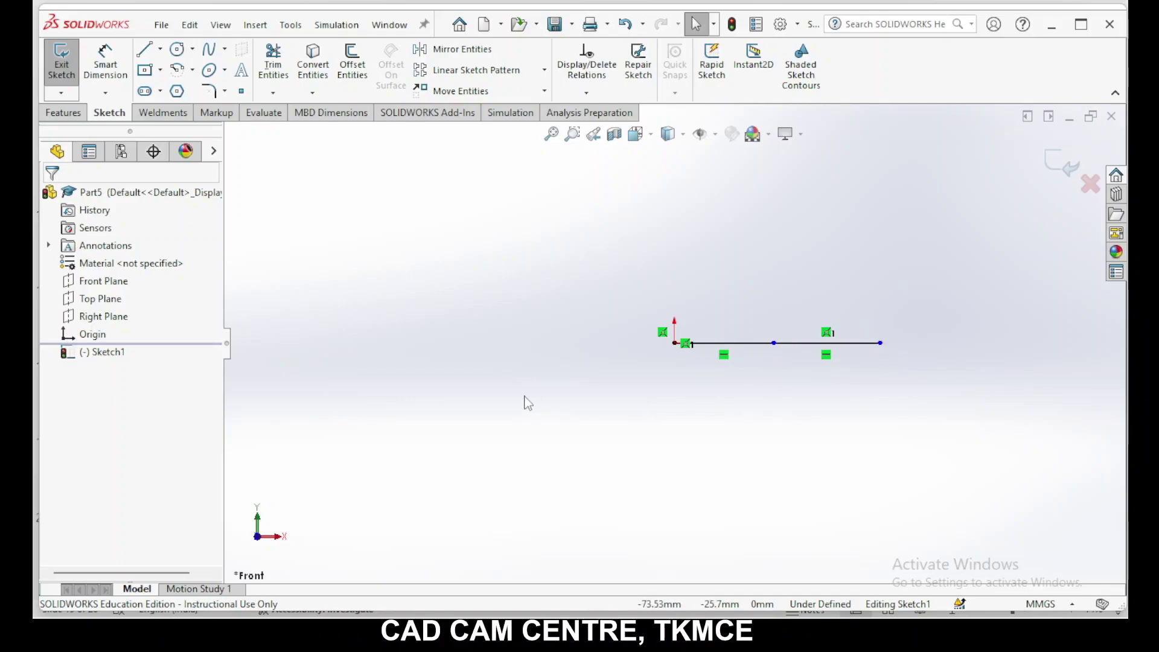
Step: Dimension both line segments to 500 mm each and exit the sketch
{"action": "left_click", "coordinate": [106, 60]}
{"action": "left_click", "coordinate": [747, 351]}
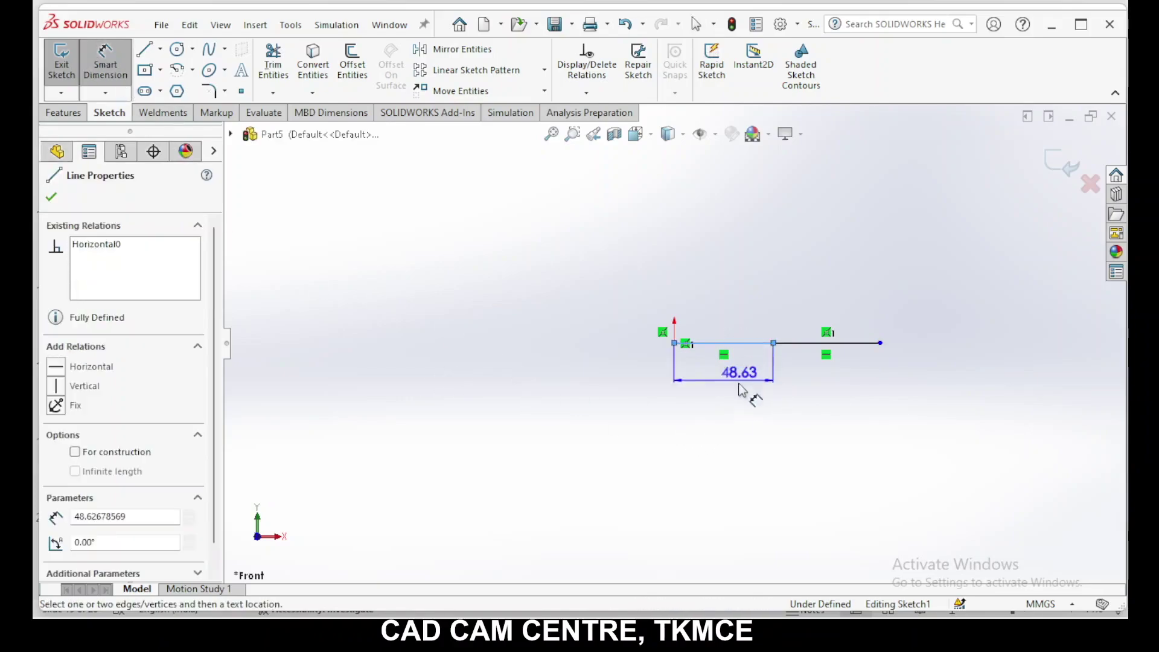
{"action": "left_click", "coordinate": [740, 417]}
{"action": "type", "text": "500"}
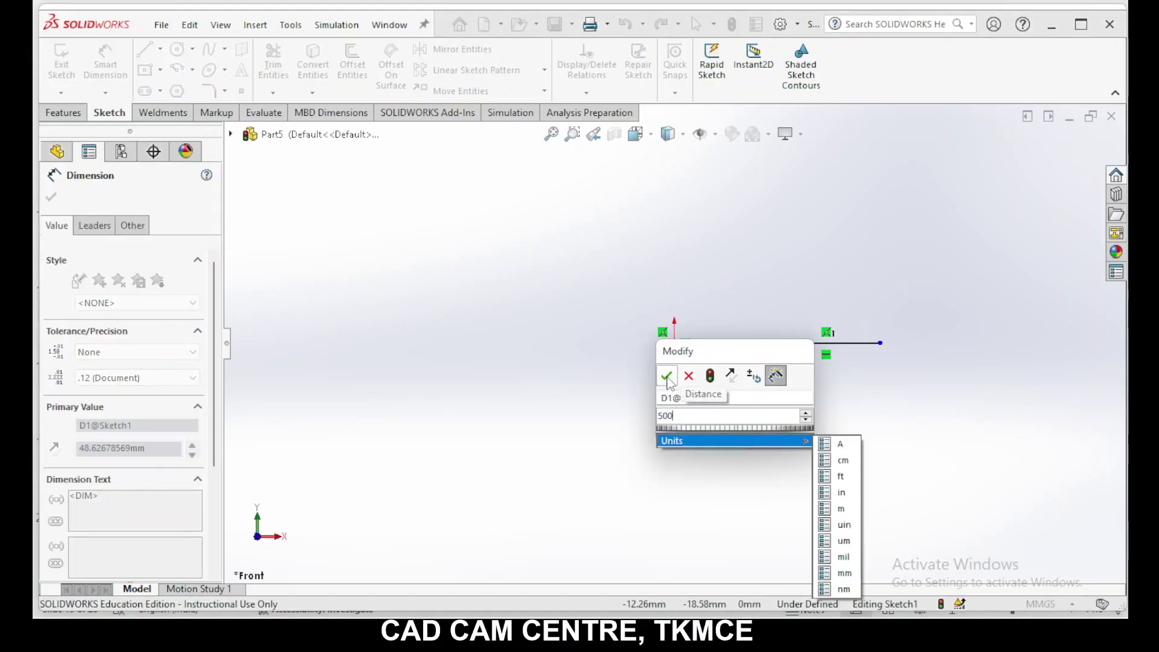
{"action": "key", "text": "Return"}
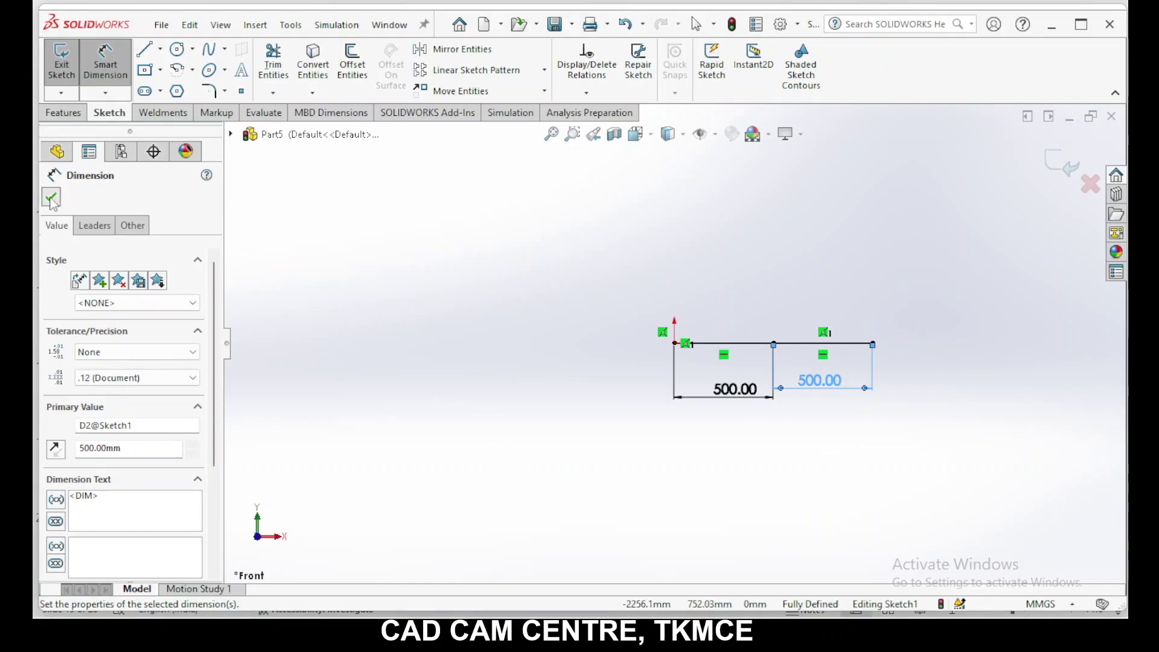
{"action": "key", "text": "Escape"}
{"action": "left_click", "coordinate": [1056, 161]}
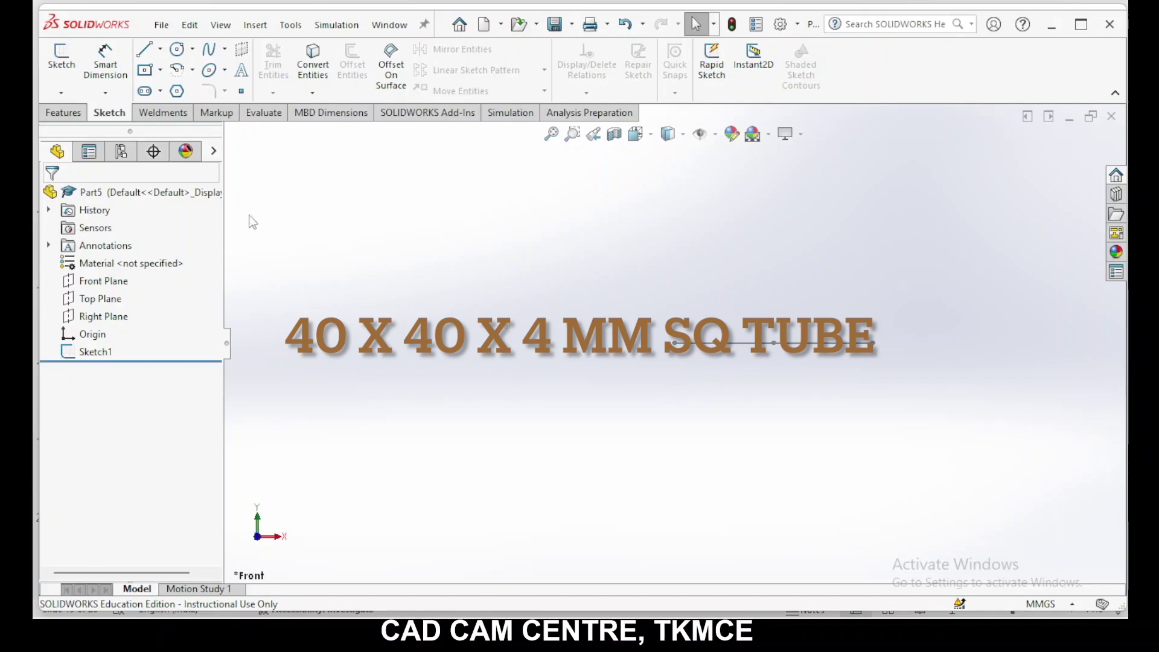
Step: Start a weldment structural member with the iso standard, square tube type and 40 x 40 x 4 size
{"action": "left_click", "coordinate": [168, 116]}
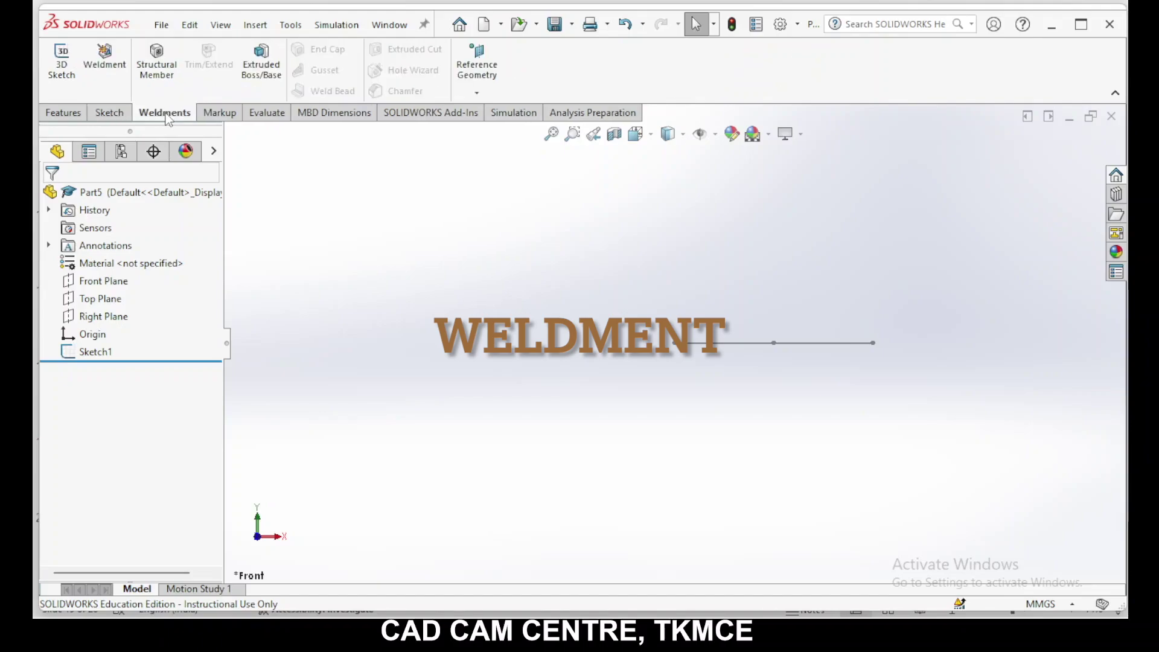
{"action": "left_click", "coordinate": [157, 71]}
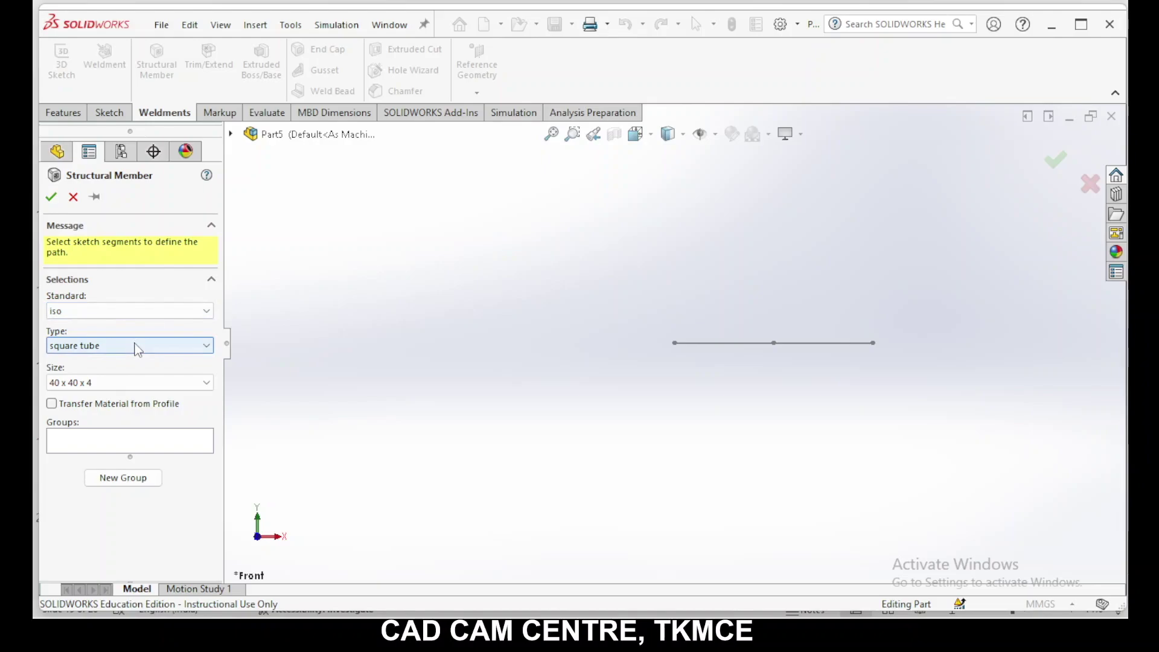
{"action": "left_click", "coordinate": [138, 349]}
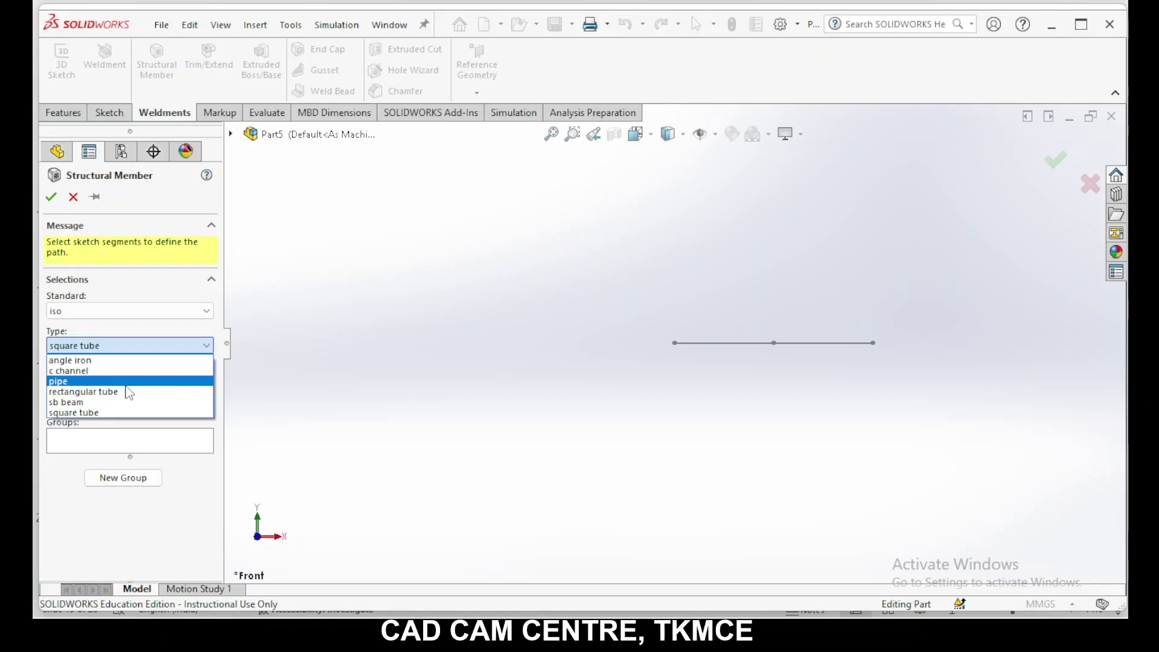
{"action": "left_click", "coordinate": [125, 413]}
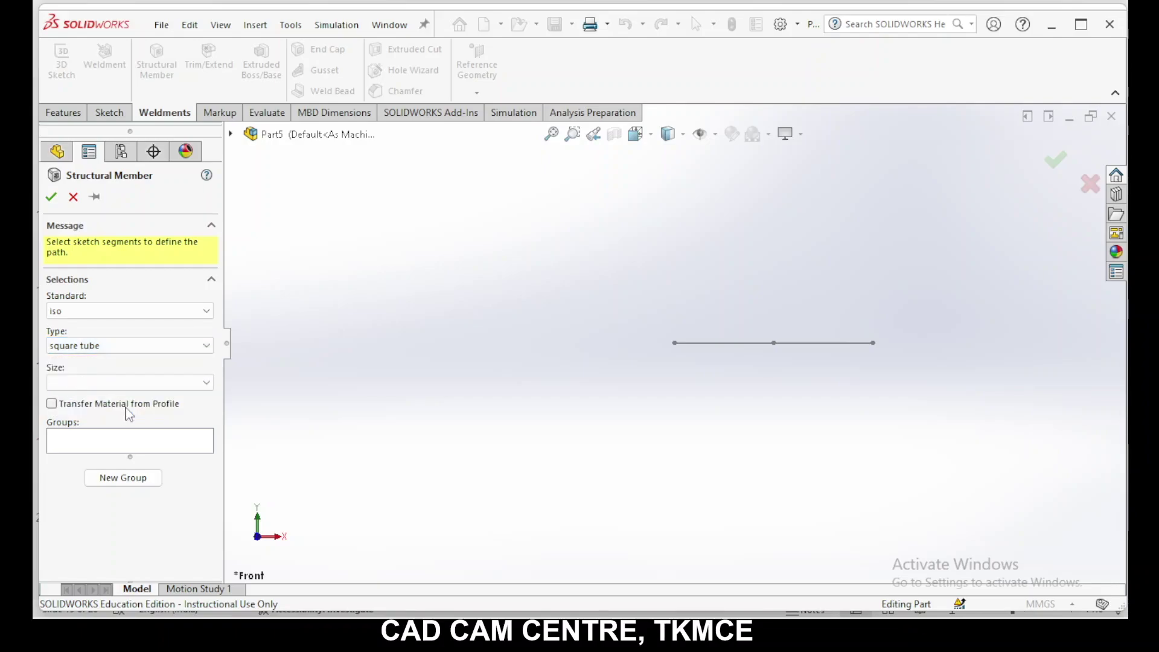
{"action": "left_click", "coordinate": [192, 384]}
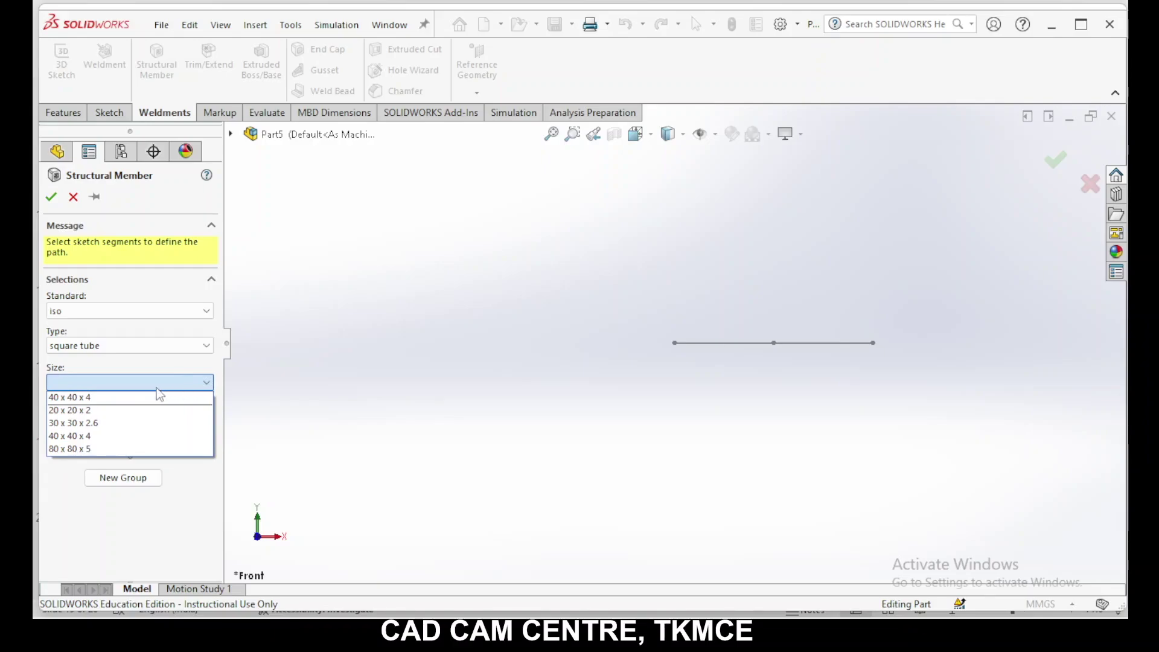
{"action": "left_click", "coordinate": [92, 398]}
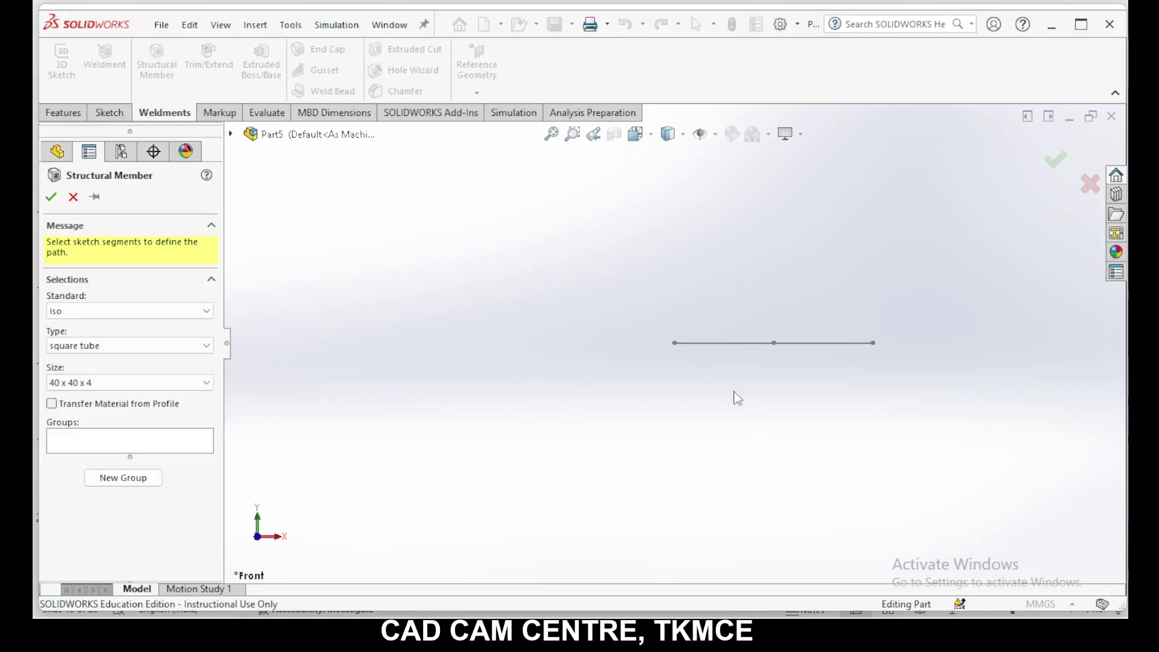
Step: Create the square tube along both sketch segments in one group and inspect the resulting beam
{"action": "left_click", "coordinate": [713, 344]}
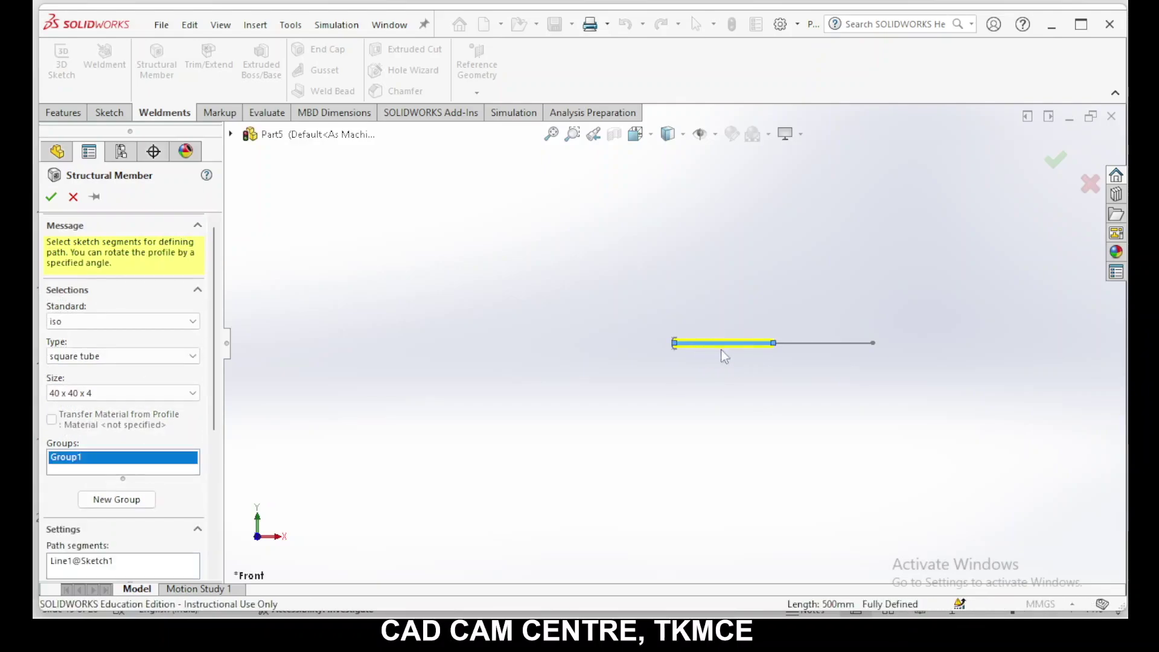
{"action": "left_click", "coordinate": [815, 346]}
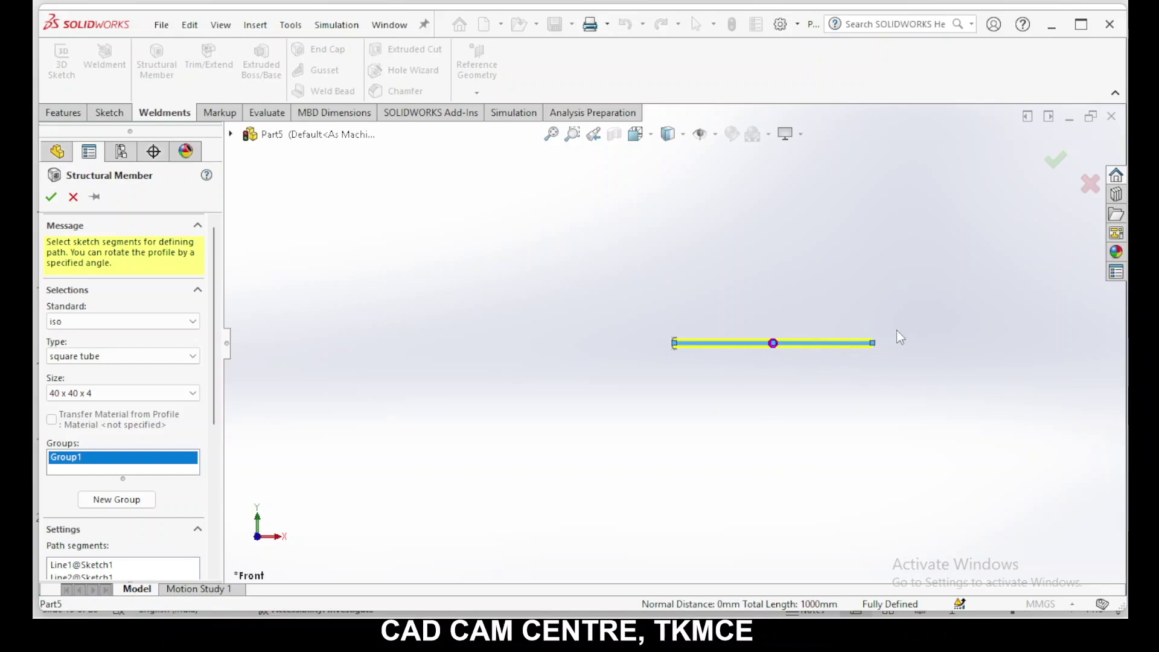
{"action": "left_click", "coordinate": [1056, 160]}
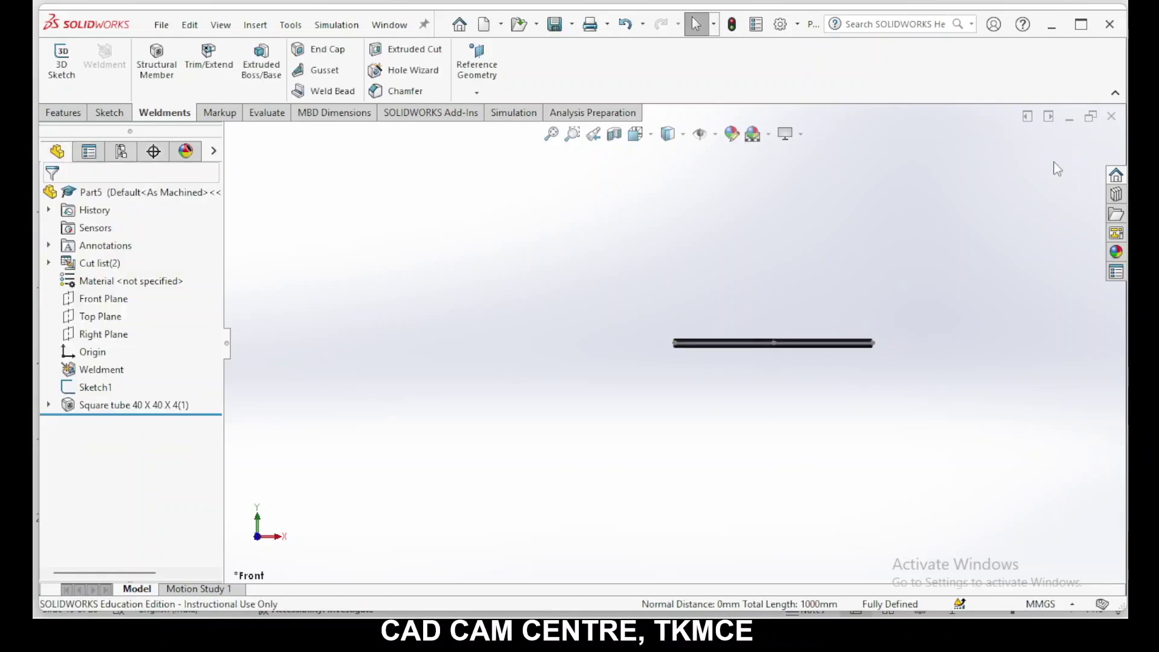
{"action": "scroll", "coordinate": [765, 344], "scroll_direction": "down", "scroll_amount": 5}
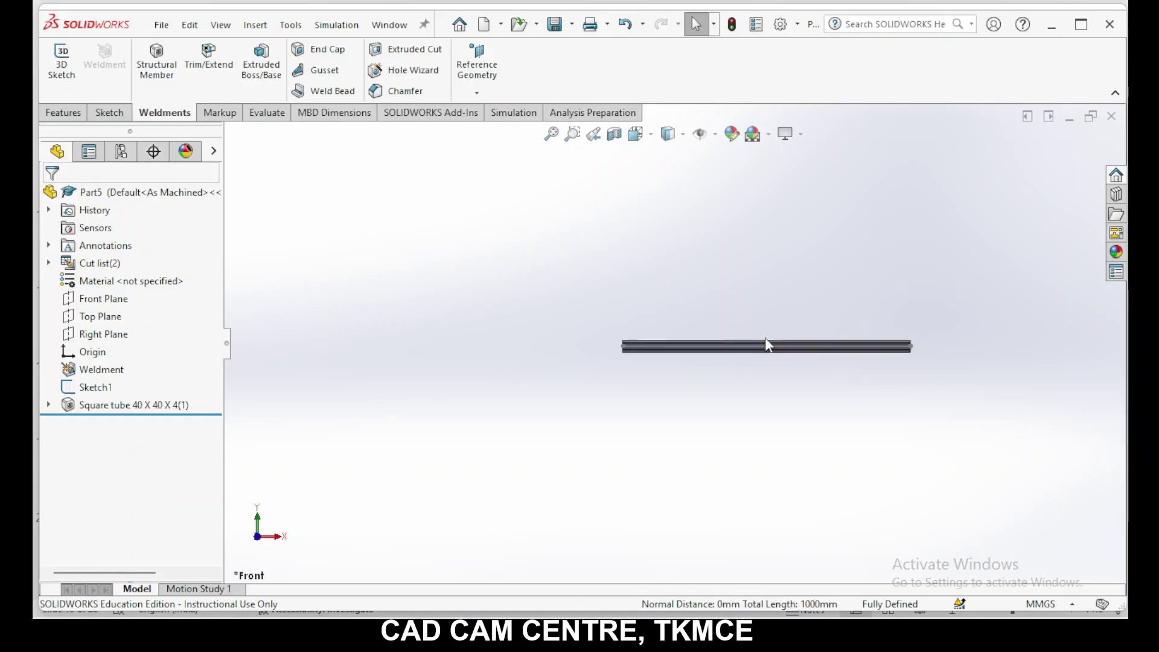
{"action": "middle_click_drag", "start_coordinate": [956, 393], "coordinate": [918, 394]}
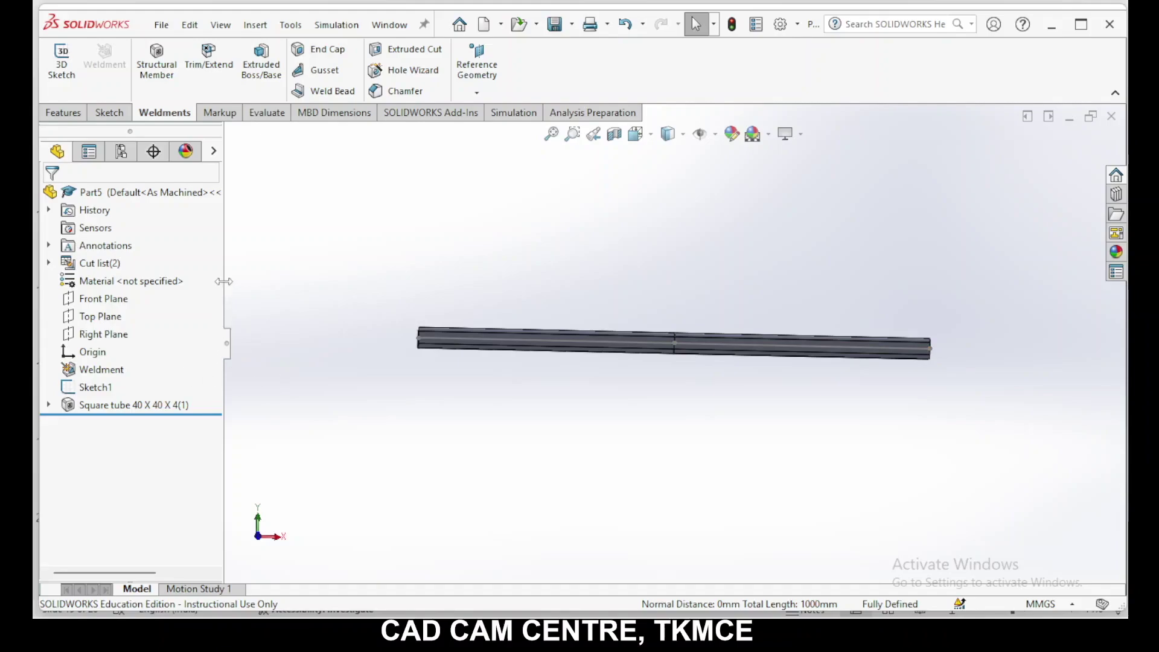
Step: Create a new Static simulation study named Static 1 for the beam
{"action": "left_click", "coordinate": [512, 116]}
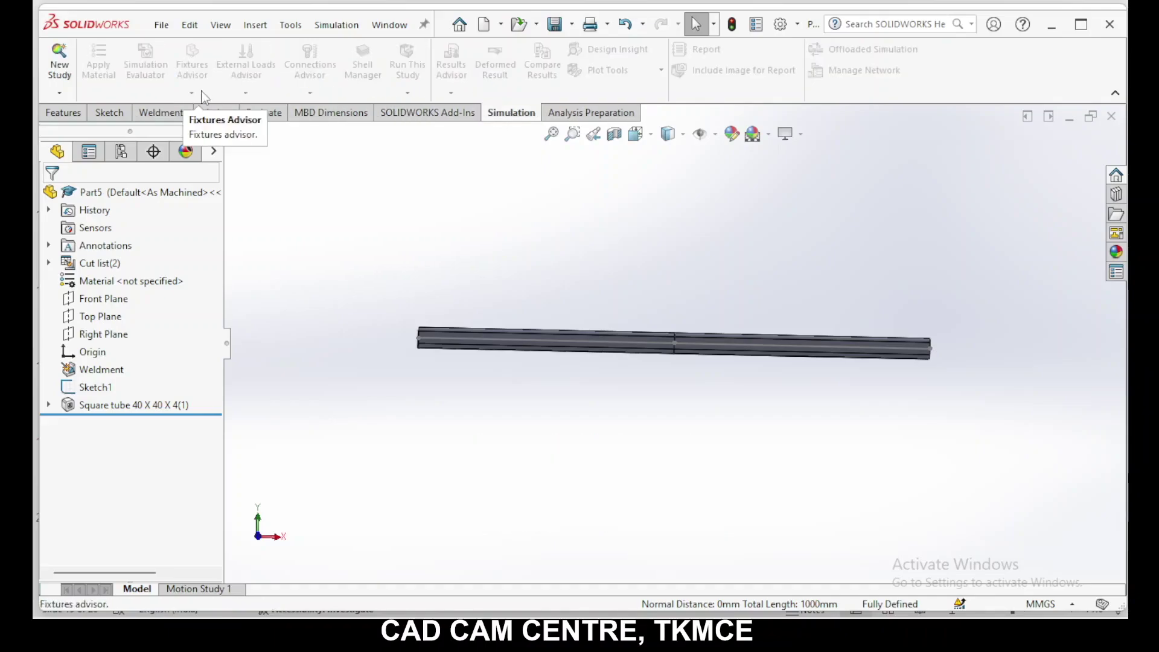
{"action": "left_click", "coordinate": [59, 65]}
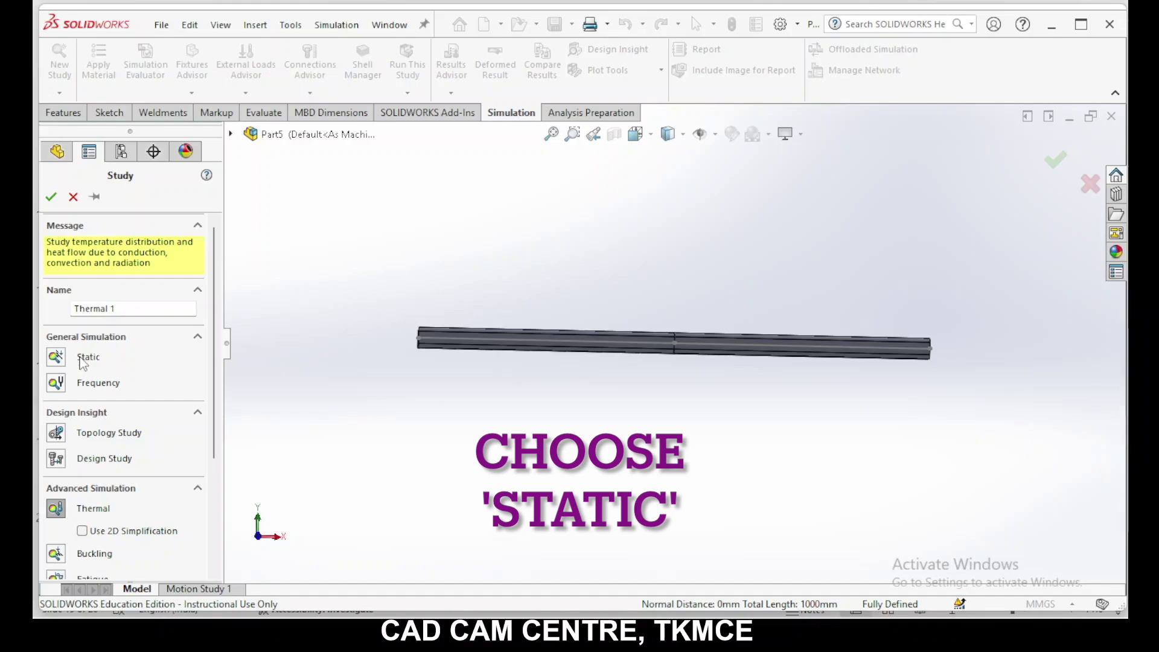
{"action": "left_click", "coordinate": [56, 357]}
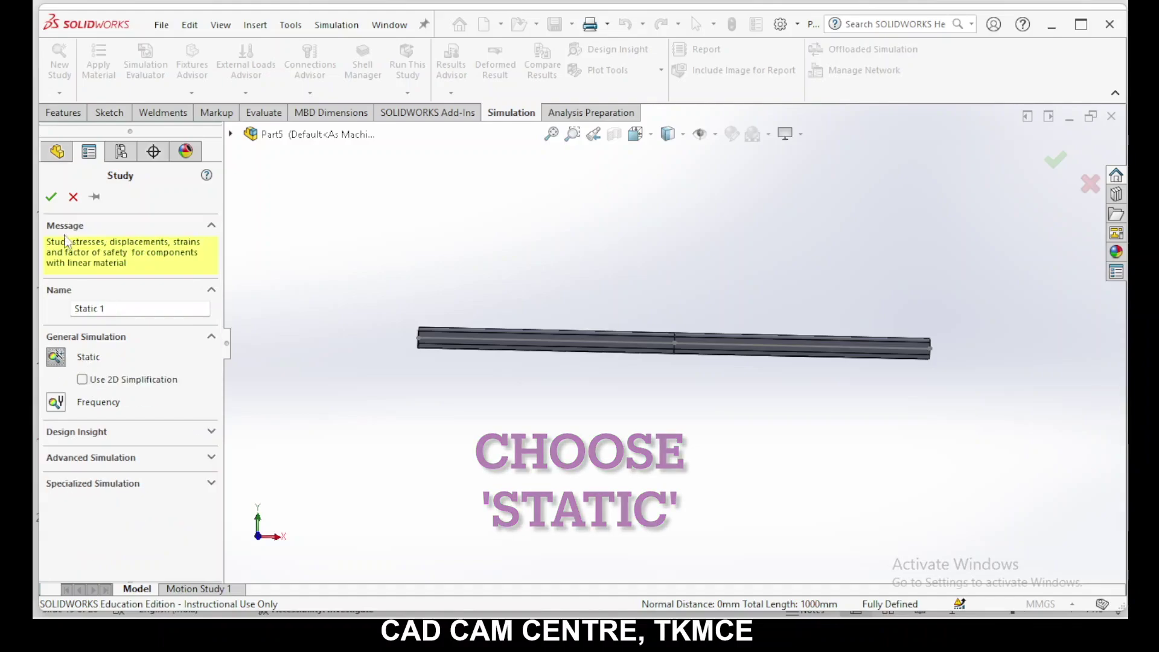
{"action": "left_click", "coordinate": [51, 197]}
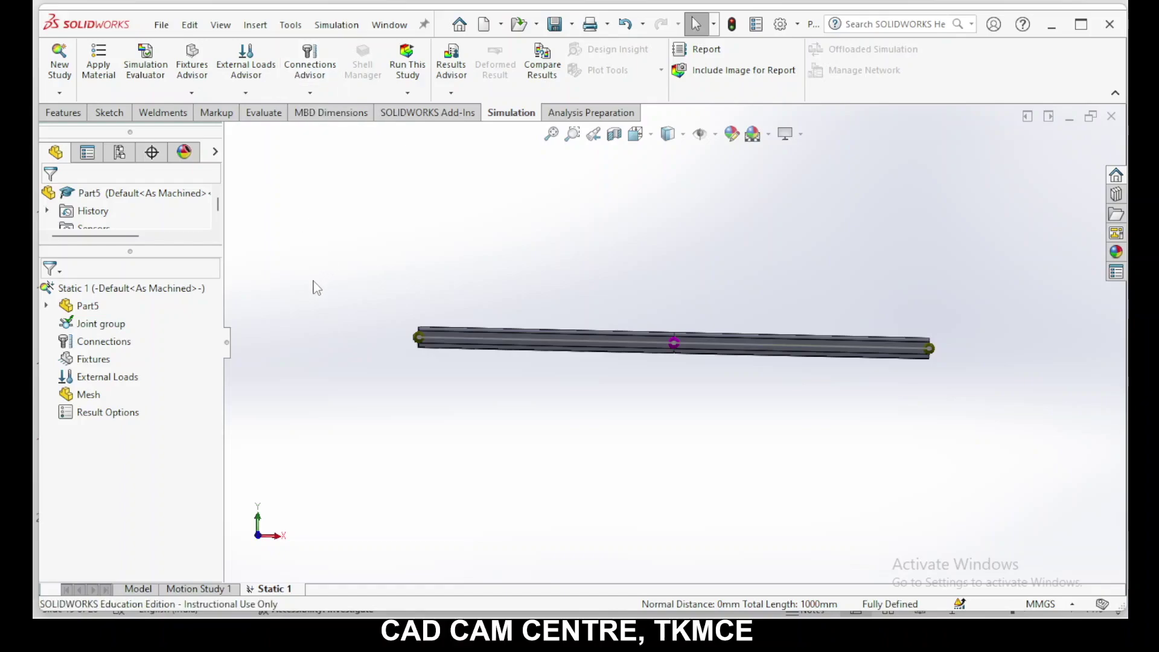
Step: Open the study's material library and select Alloy Steel from the steel materials
{"action": "left_click", "coordinate": [98, 79]}
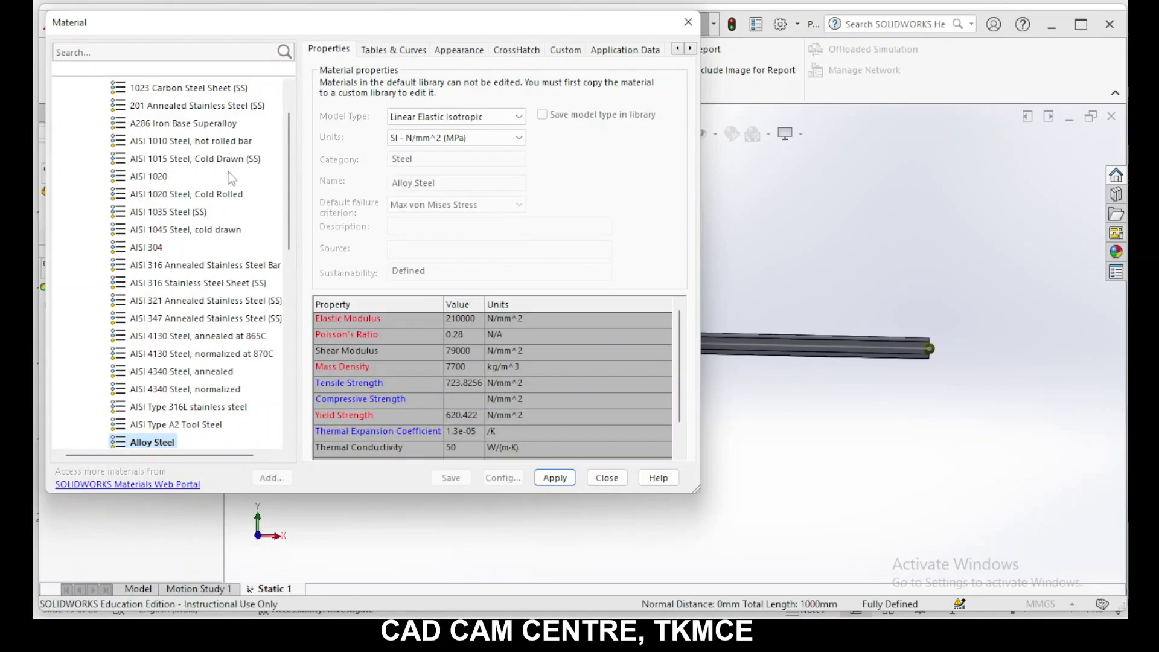
{"action": "scroll", "coordinate": [288, 184], "scroll_direction": "down", "scroll_amount": 1}
{"action": "scroll", "coordinate": [288, 184], "scroll_direction": "down", "scroll_amount": 2}
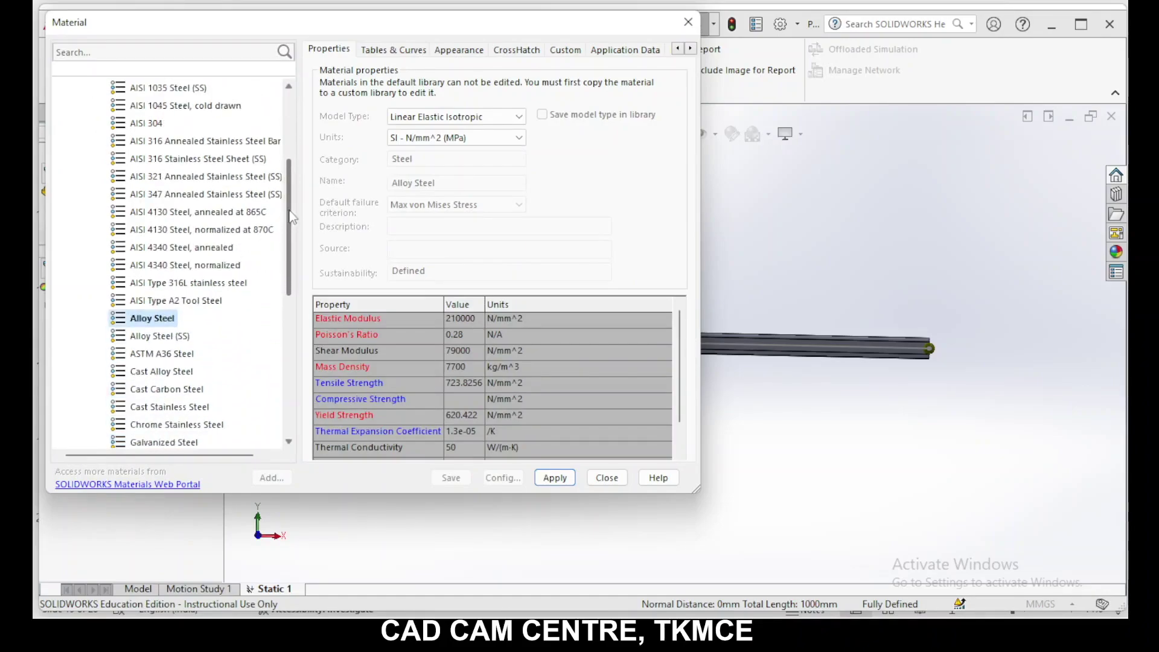
{"action": "scroll", "coordinate": [296, 157], "scroll_direction": "up", "scroll_amount": 4}
{"action": "scroll", "coordinate": [282, 211], "scroll_direction": "down", "scroll_amount": 3}
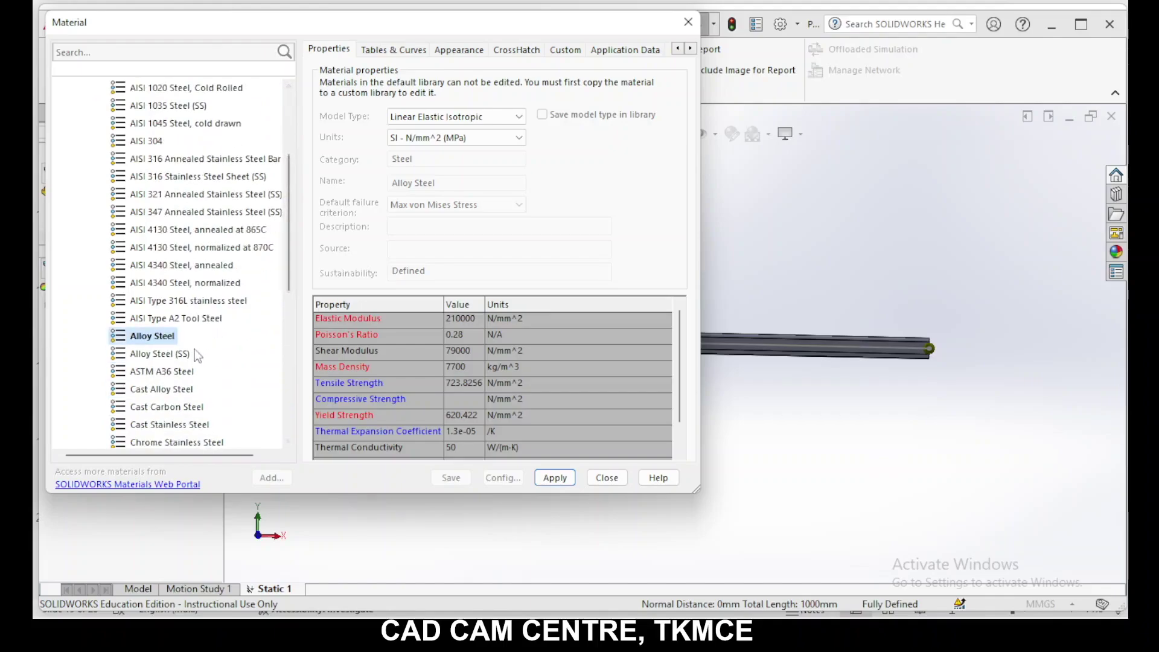
{"action": "left_click", "coordinate": [141, 340]}
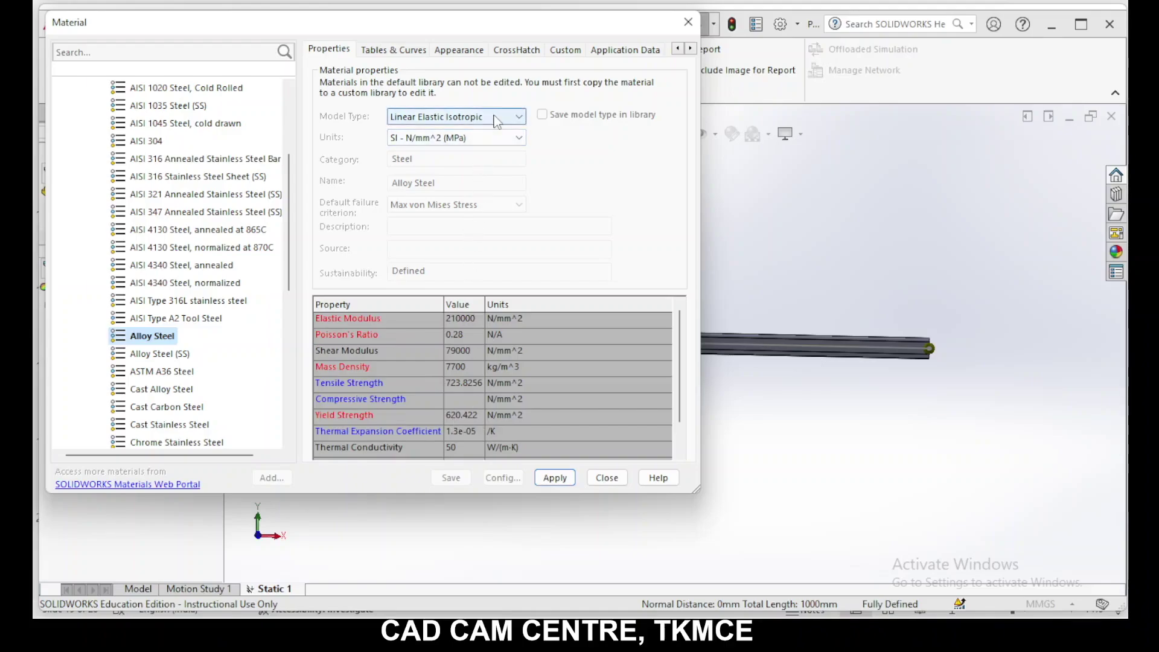
Step: Keep the Linear Elastic Isotropic model type, choose SI - N/mm^2 (MPa) units, and apply Alloy Steel to the beam
{"action": "left_click", "coordinate": [516, 119]}
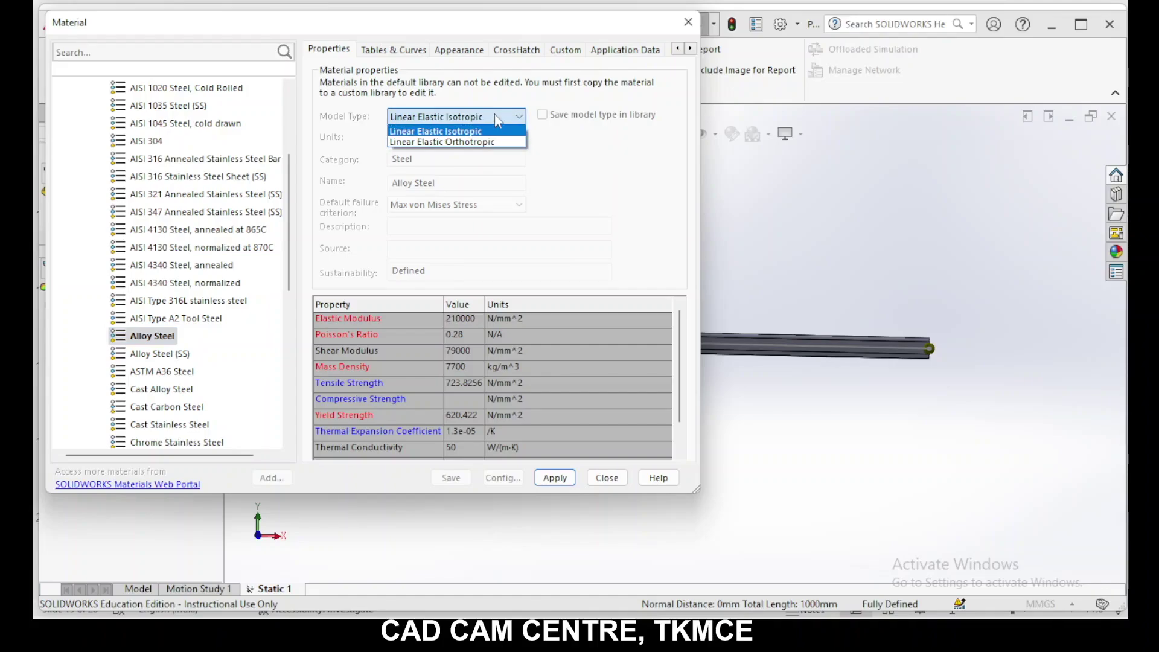
{"action": "left_click", "coordinate": [498, 119]}
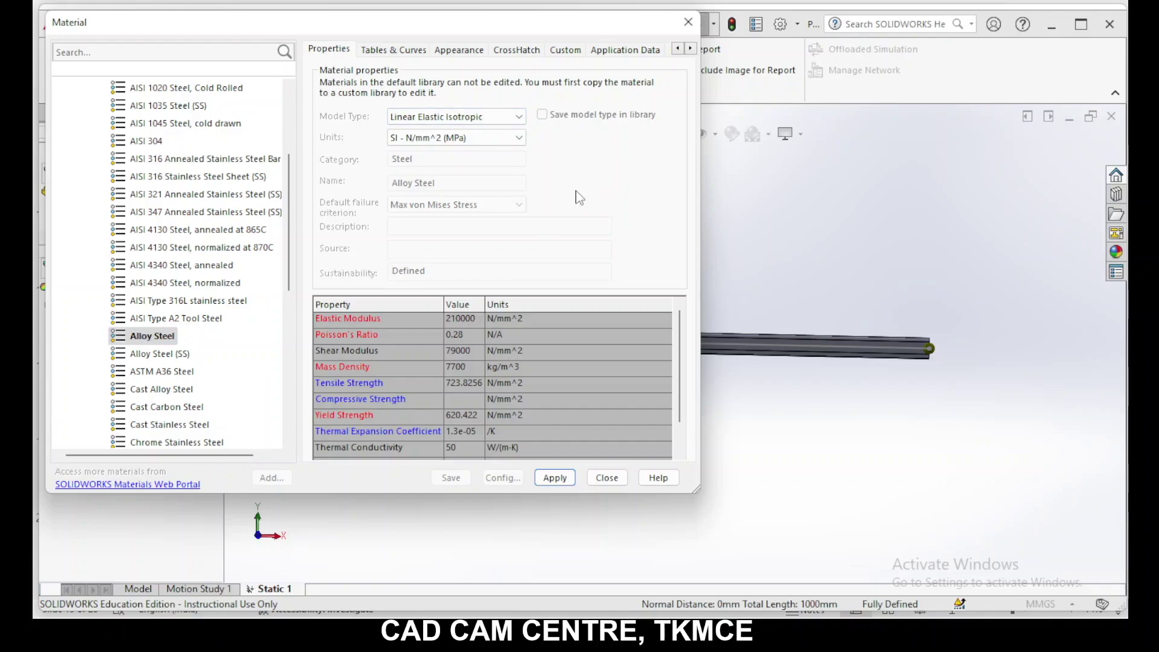
{"action": "left_click", "coordinate": [516, 117]}
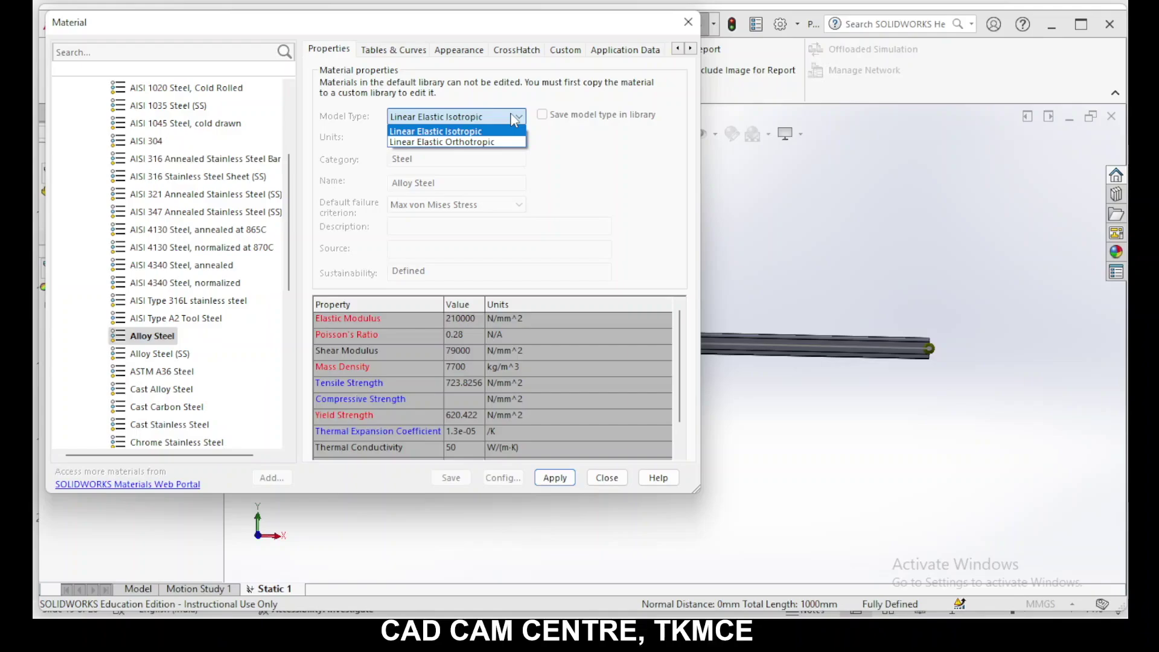
{"action": "left_click", "coordinate": [480, 116]}
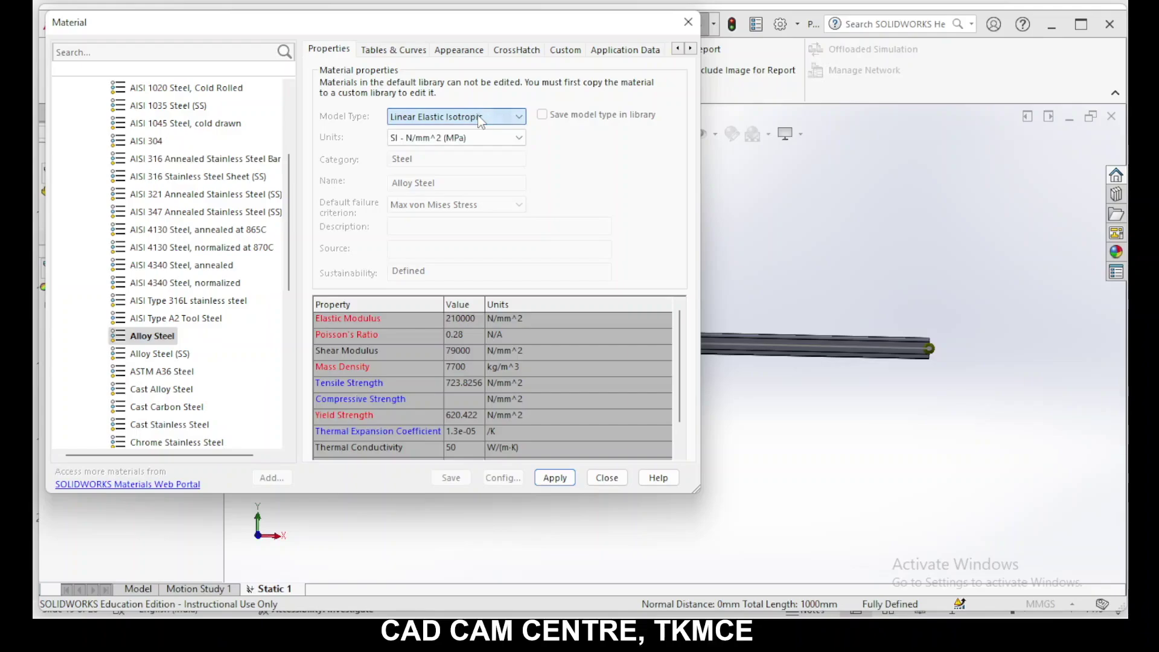
{"action": "left_click", "coordinate": [498, 139]}
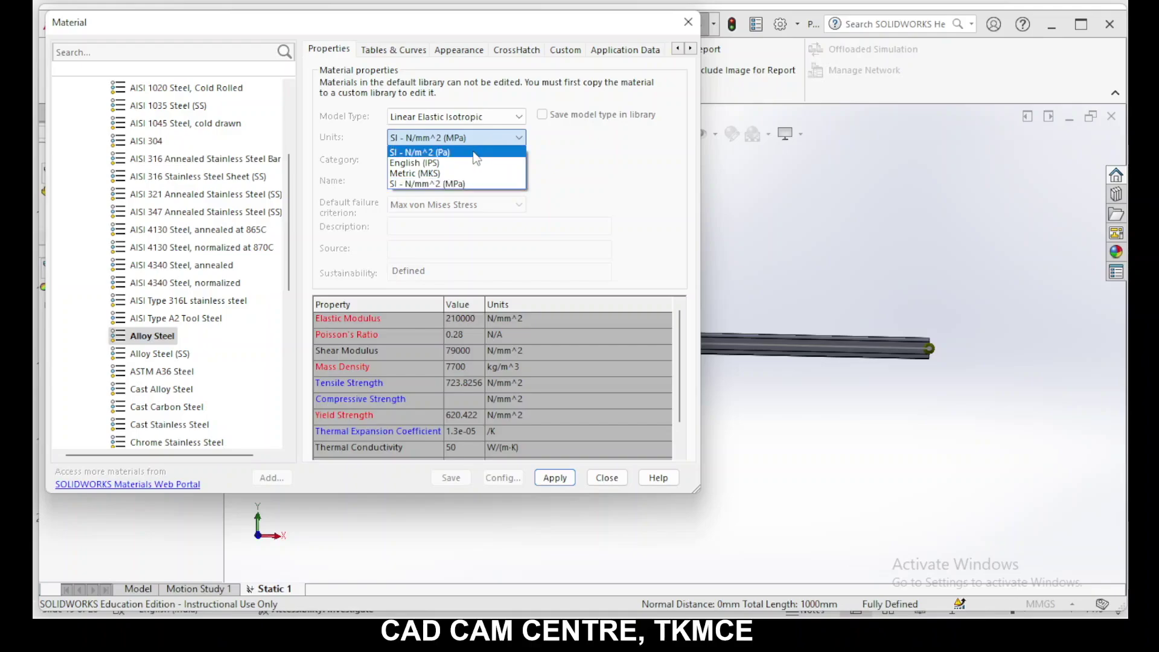
{"action": "left_click", "coordinate": [471, 184]}
{"action": "left_click", "coordinate": [553, 479]}
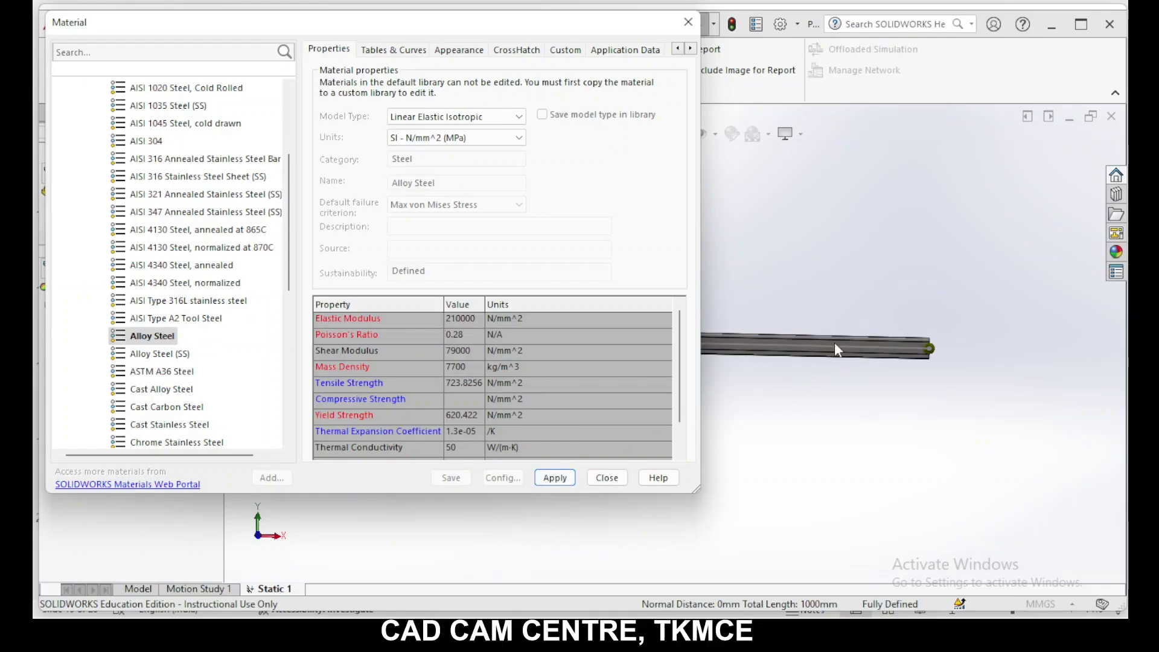
{"action": "left_click", "coordinate": [605, 478]}
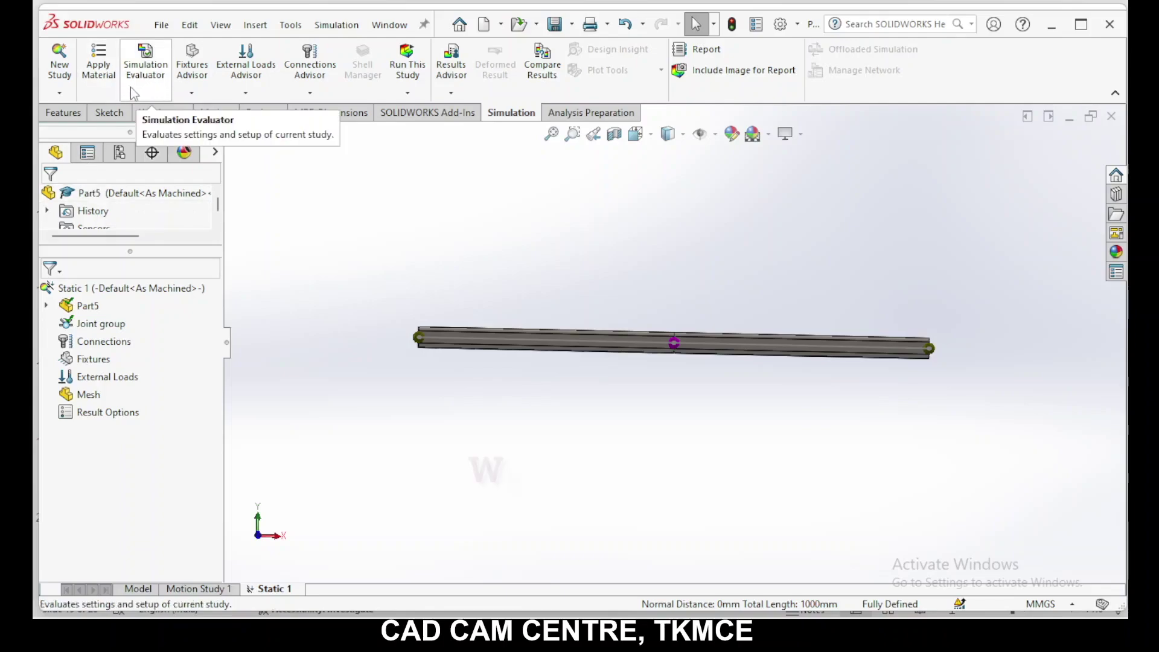
Step: Add a Fixed Geometry fixture to the joint at the beam's left end
{"action": "left_click", "coordinate": [194, 96]}
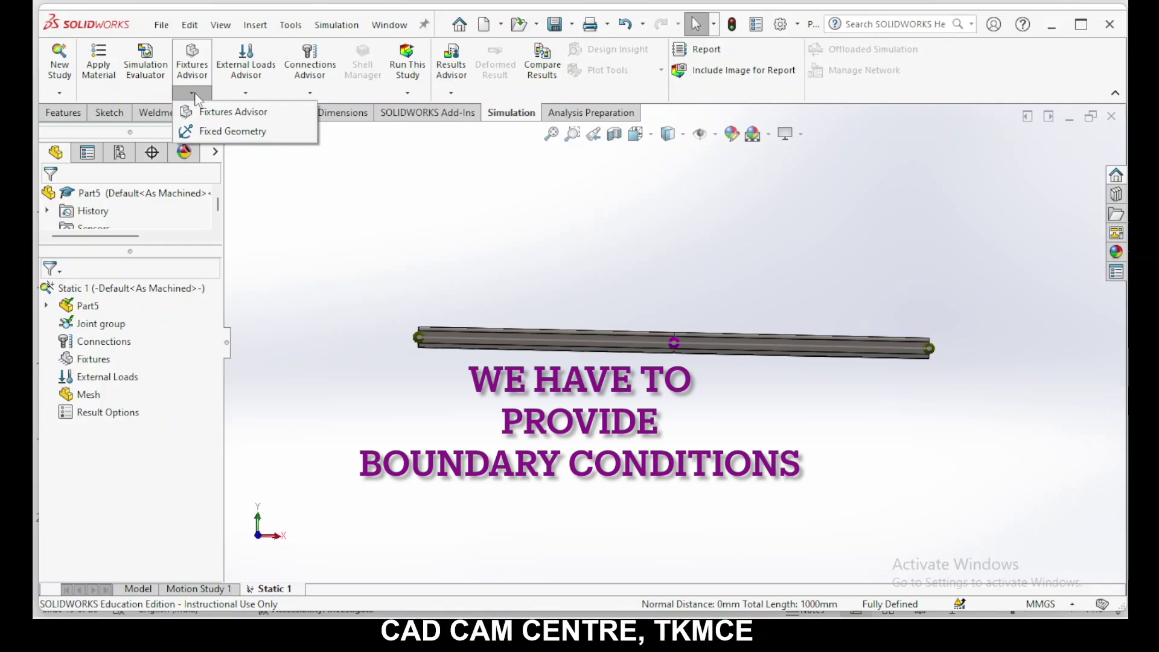
{"action": "left_click", "coordinate": [203, 131]}
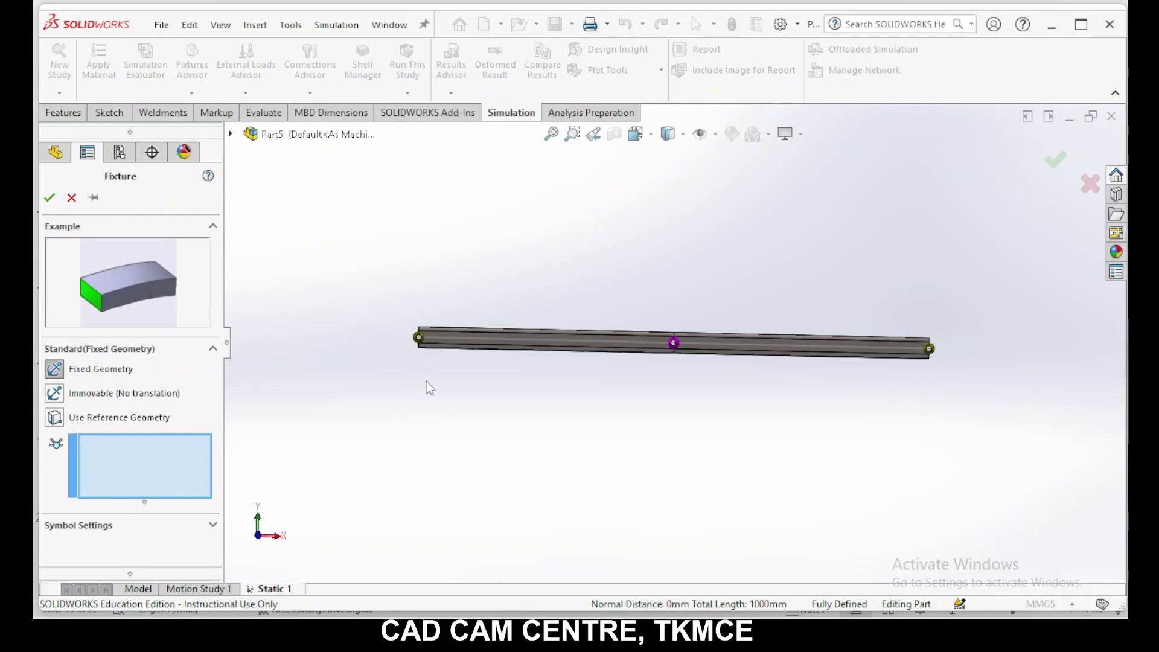
{"action": "middle_click_drag", "start_coordinate": [423, 380], "coordinate": [454, 385]}
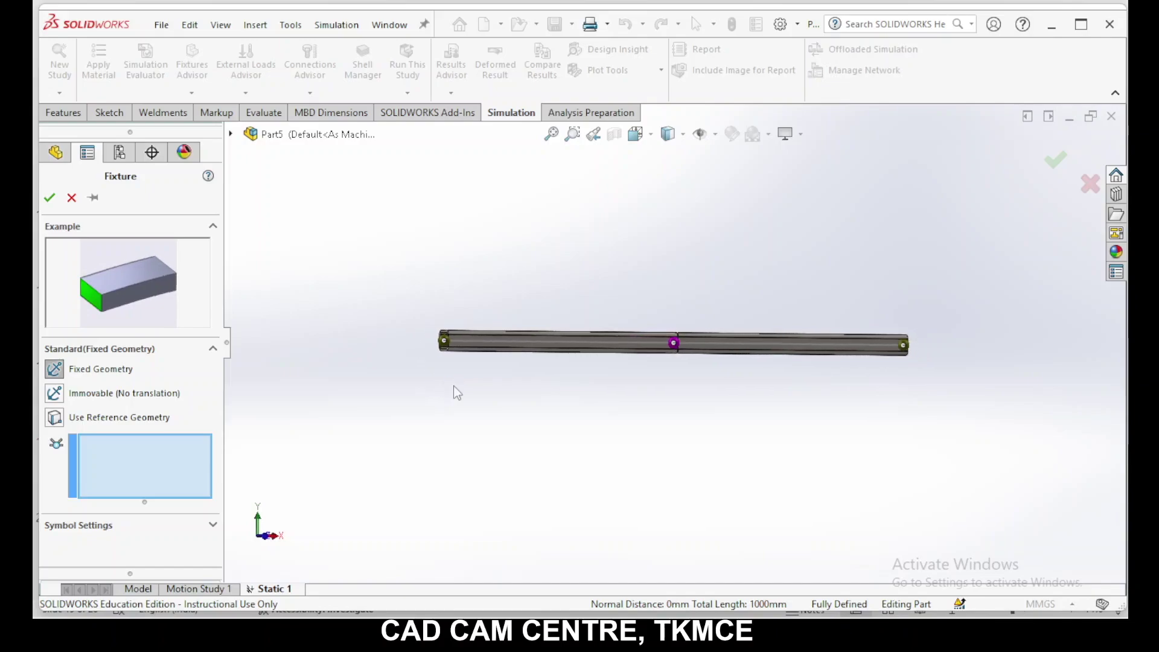
{"action": "left_click", "coordinate": [444, 341]}
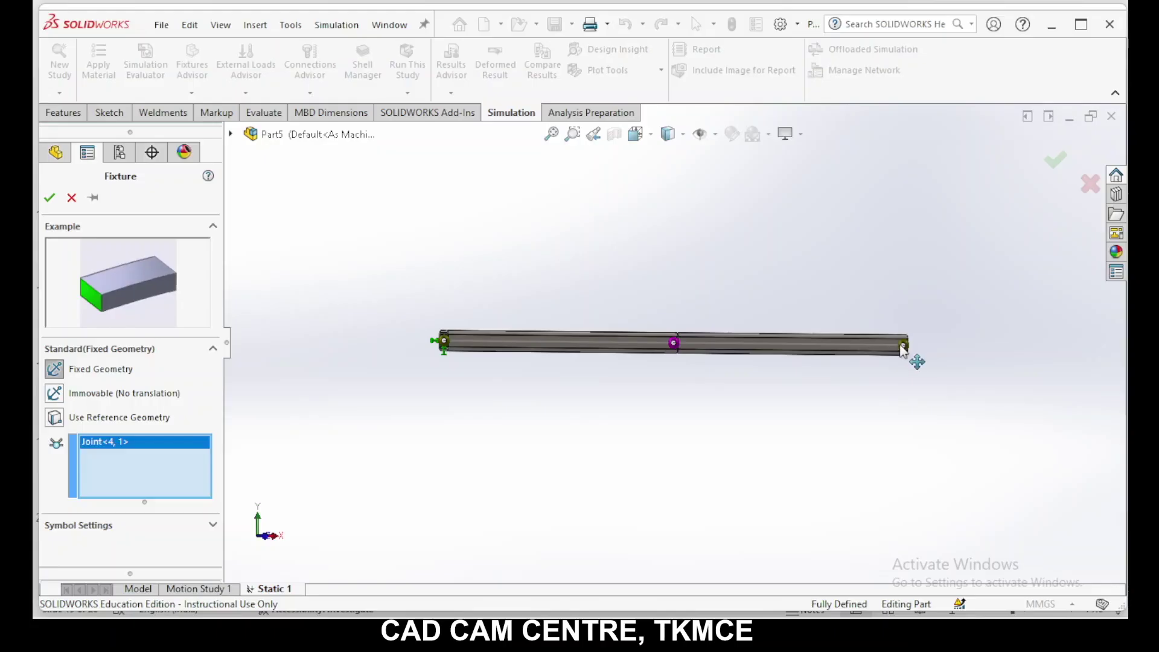
{"action": "left_click", "coordinate": [49, 198]}
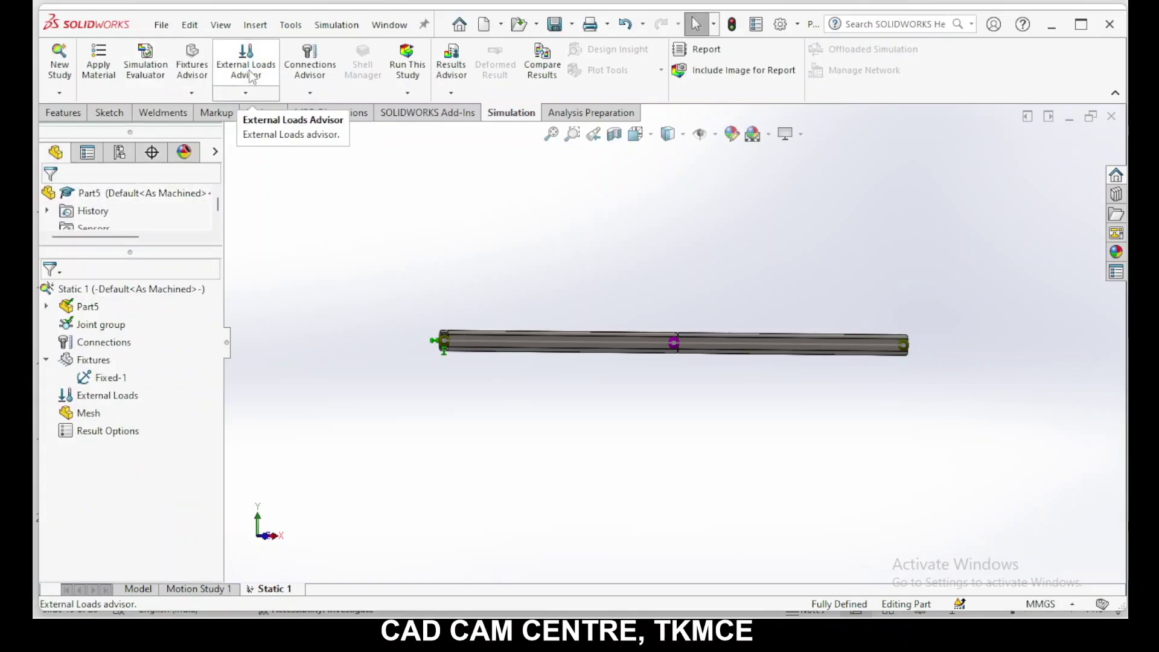
Step: Start a force load on the beam's middle joint, using a side face of the left tube segment as the direction reference
{"action": "left_click", "coordinate": [247, 95]}
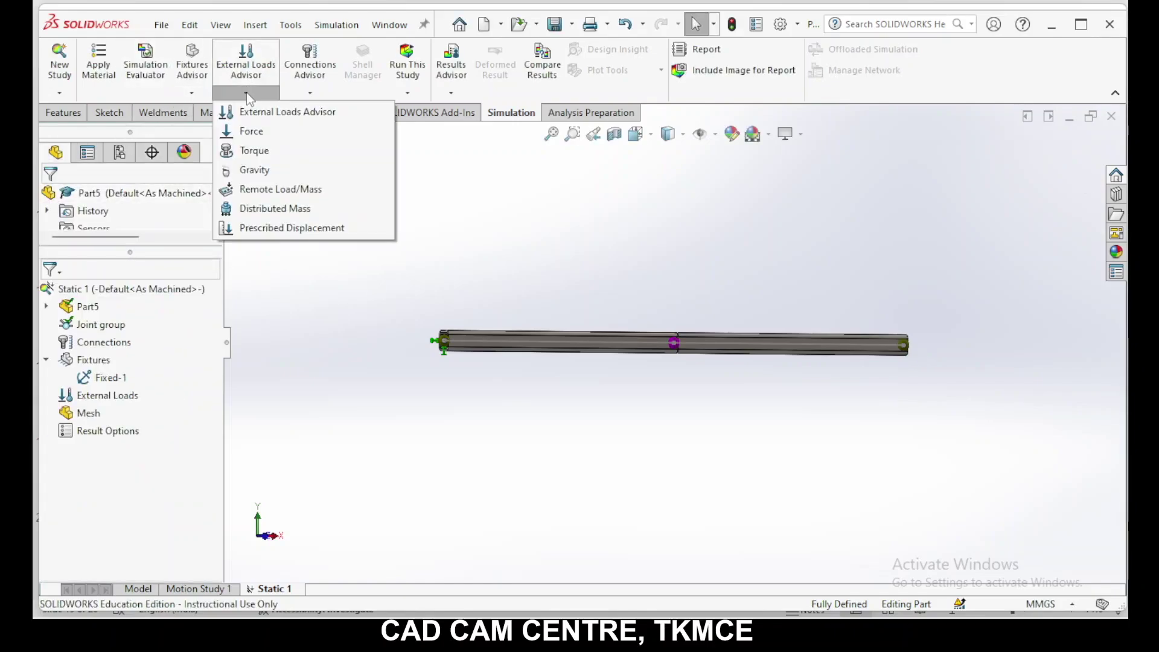
{"action": "left_click", "coordinate": [253, 134]}
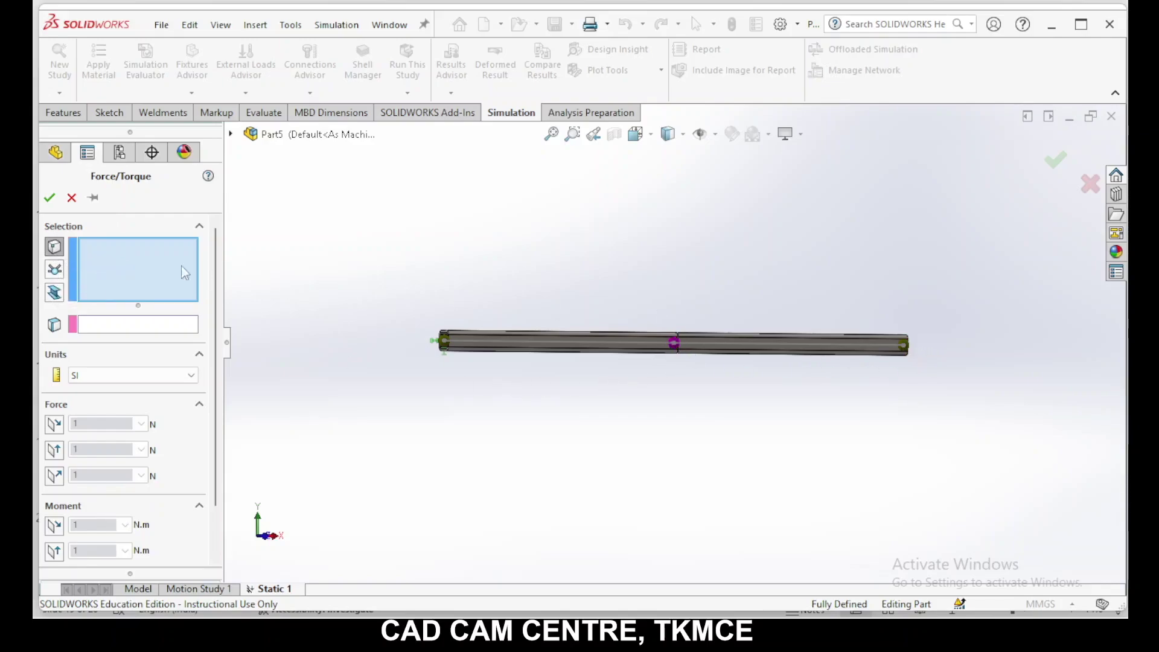
{"action": "left_click", "coordinate": [55, 270]}
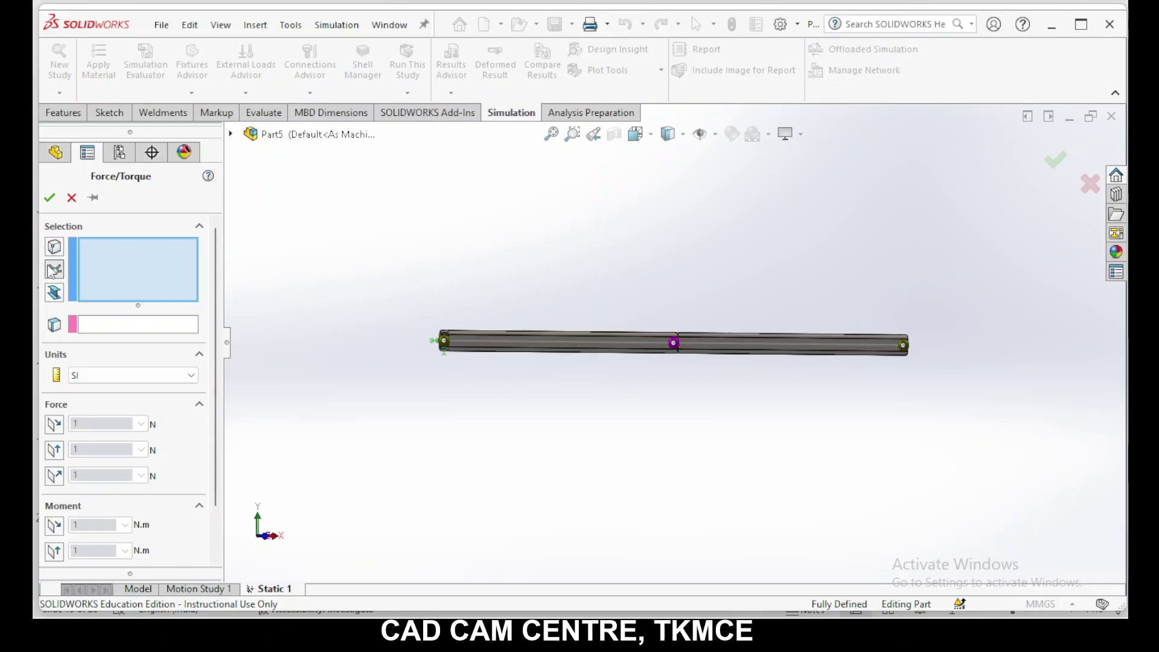
{"action": "left_click", "coordinate": [53, 271]}
{"action": "left_click", "coordinate": [674, 344]}
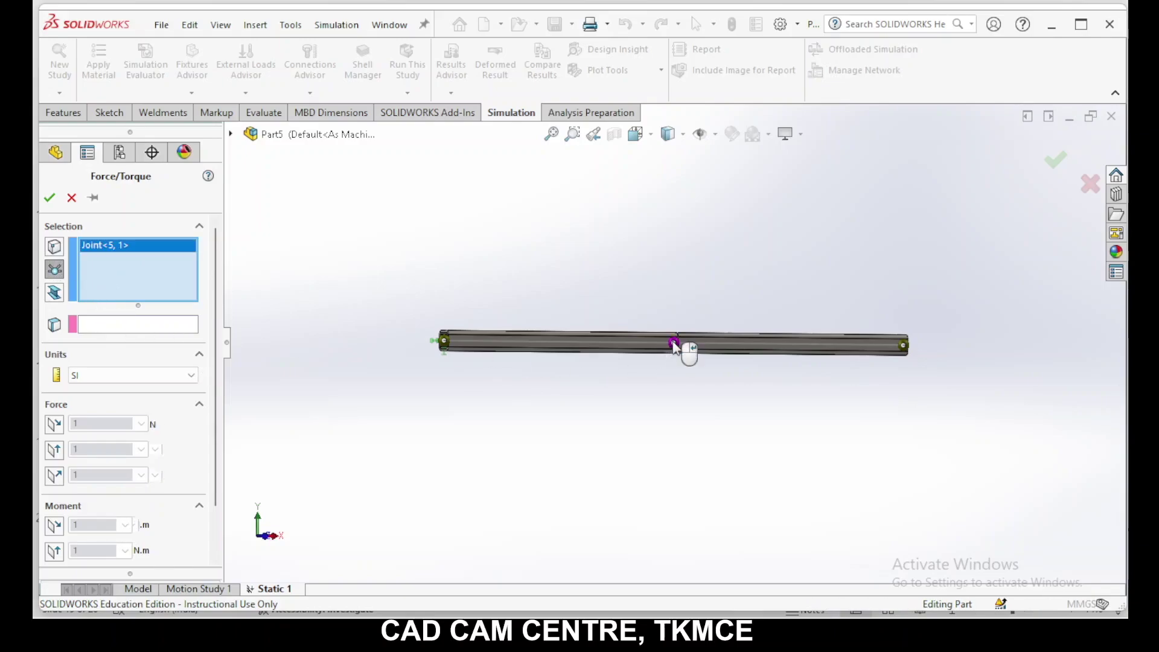
{"action": "left_click", "coordinate": [124, 329]}
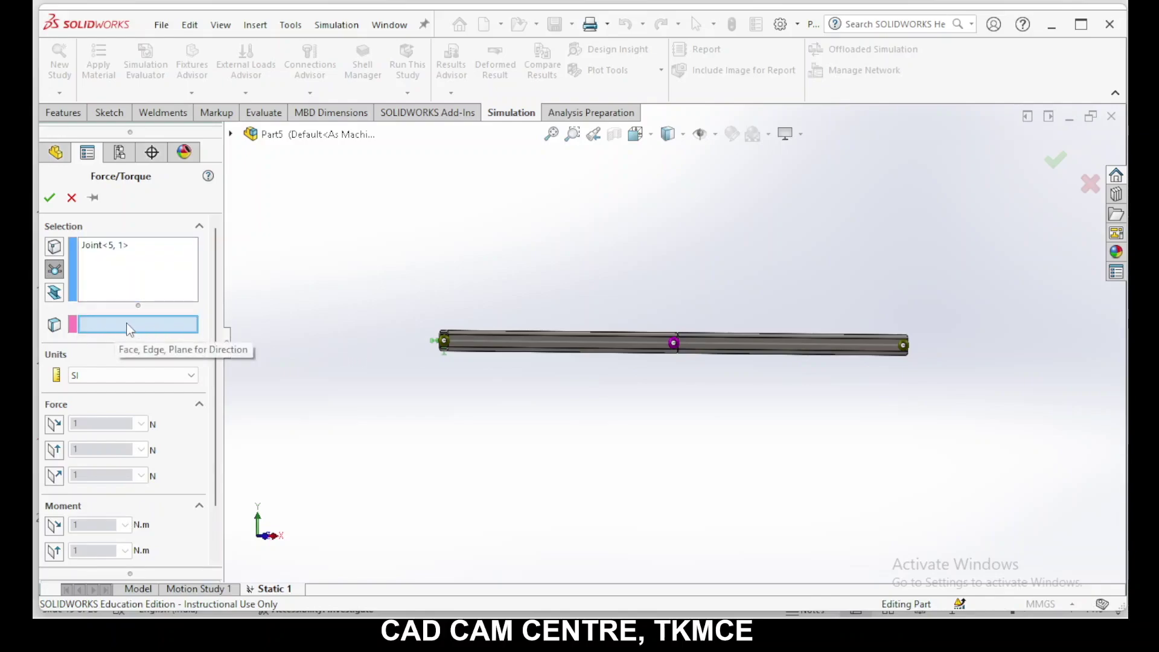
{"action": "middle_click_drag", "start_coordinate": [632, 398], "coordinate": [710, 428]}
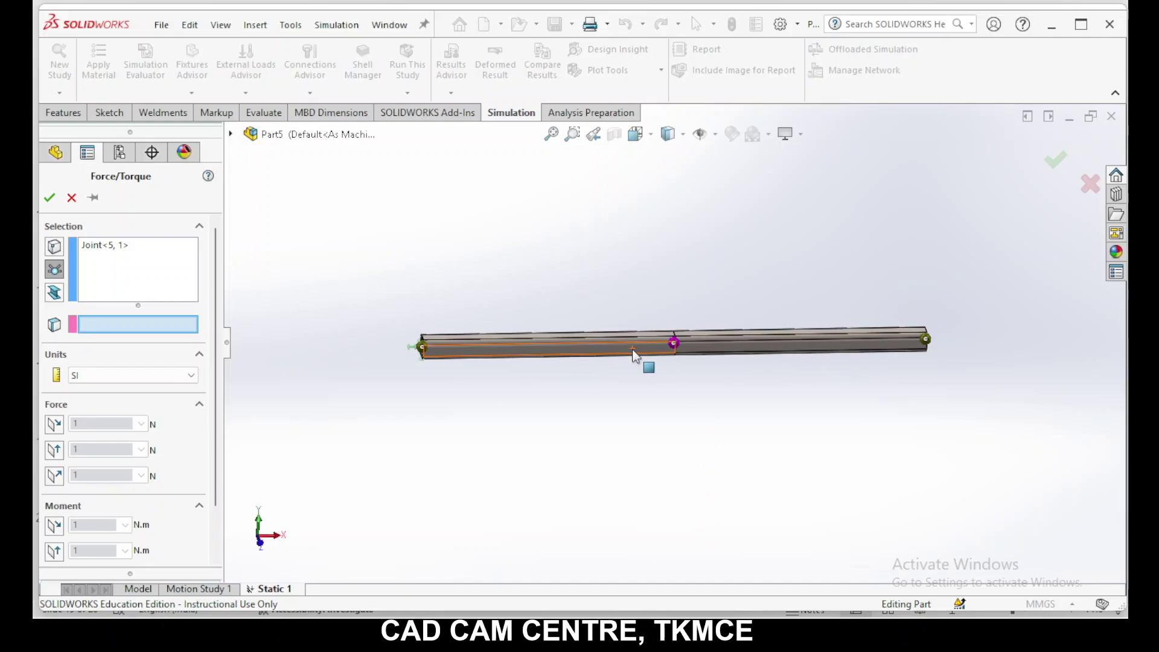
{"action": "left_click", "coordinate": [633, 349]}
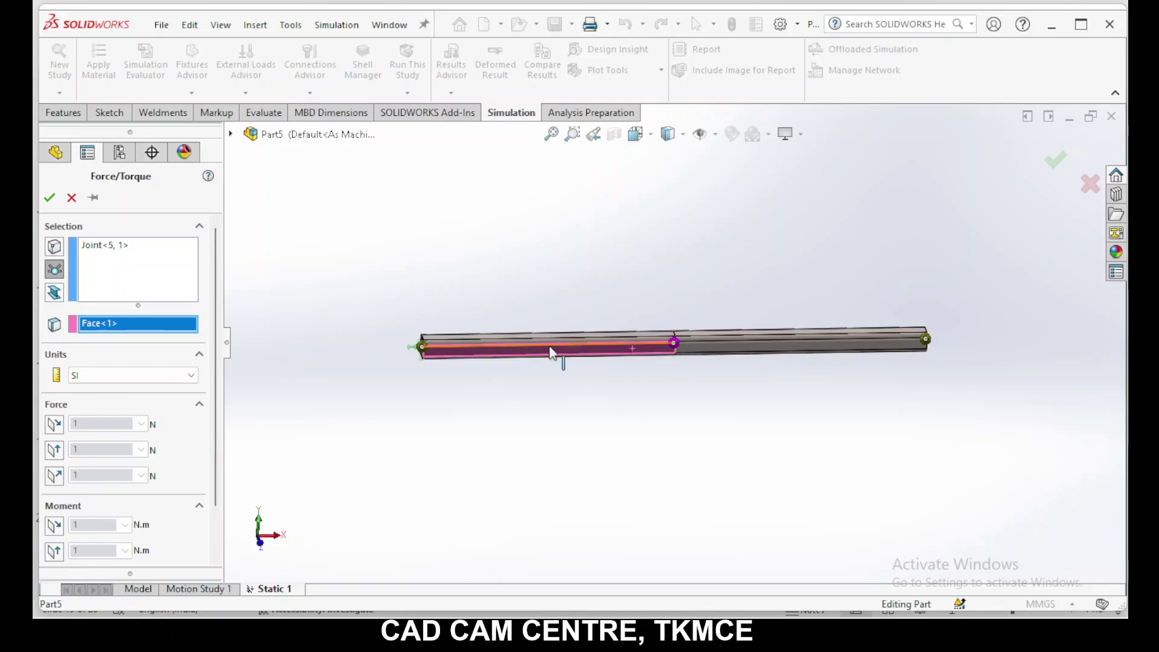
Step: Set the middle joint's force to 1000 N normal to the reference face and apply the load
{"action": "left_click", "coordinate": [54, 478]}
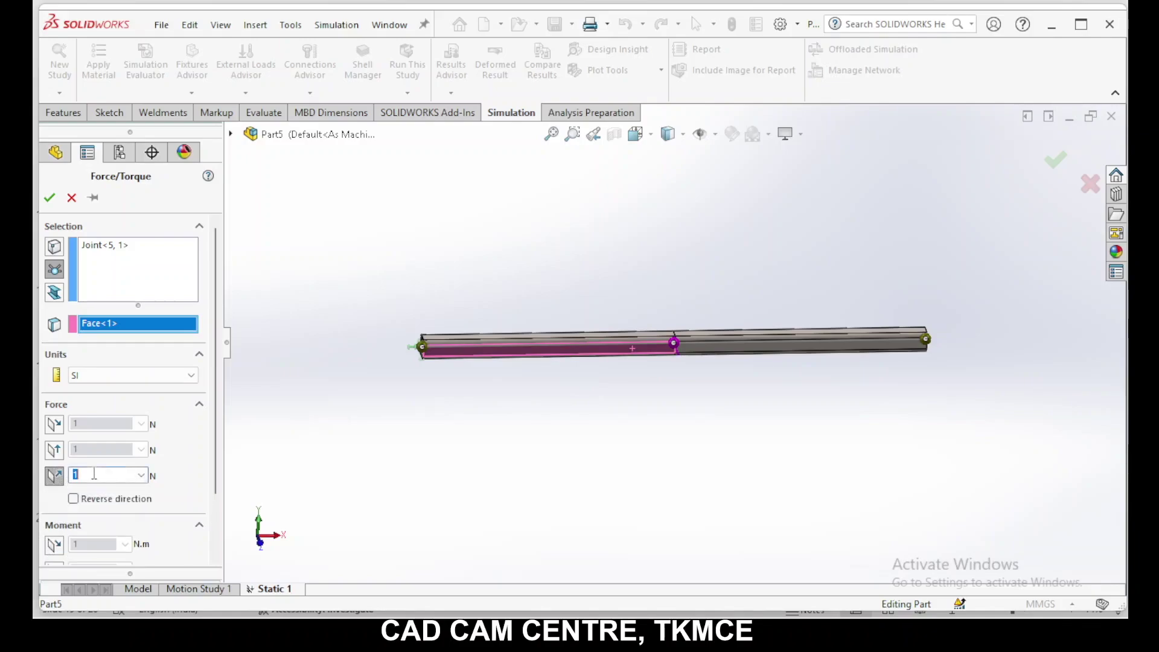
{"action": "type", "text": "1000"}
{"action": "middle_click_drag", "start_coordinate": [668, 368], "coordinate": [663, 353]}
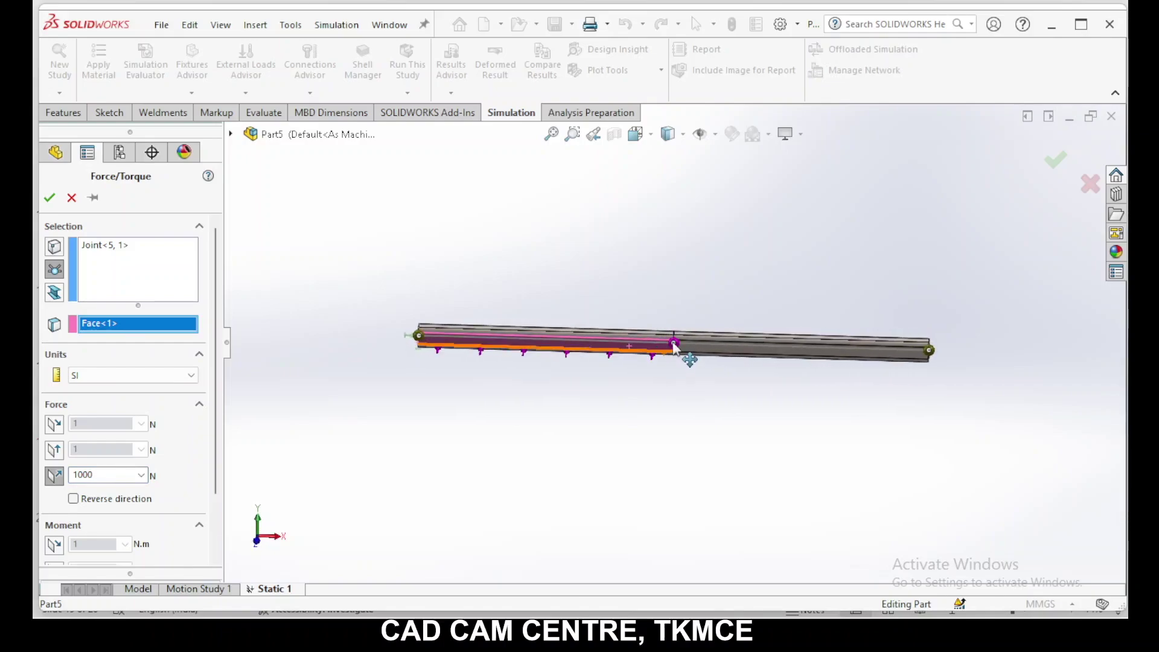
{"action": "left_click", "coordinate": [49, 199]}
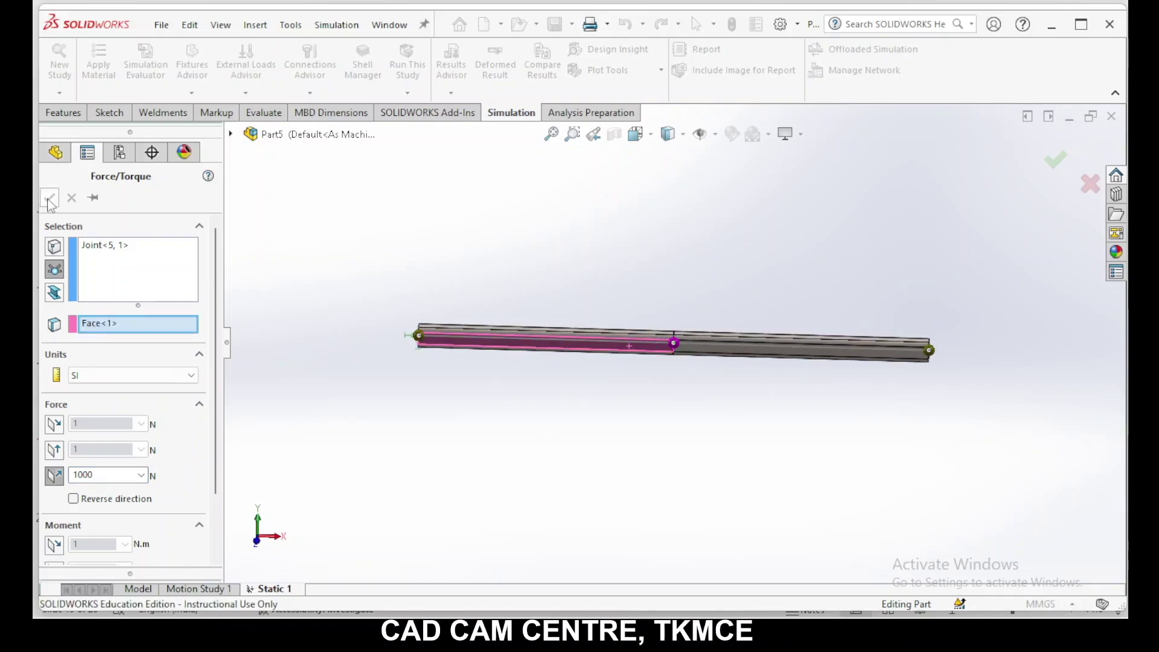
Step: Start a second force load on the beam's free right-end joint, with a side face of the right tube segment as direction reference
{"action": "middle_click_drag", "start_coordinate": [735, 478], "coordinate": [715, 226]}
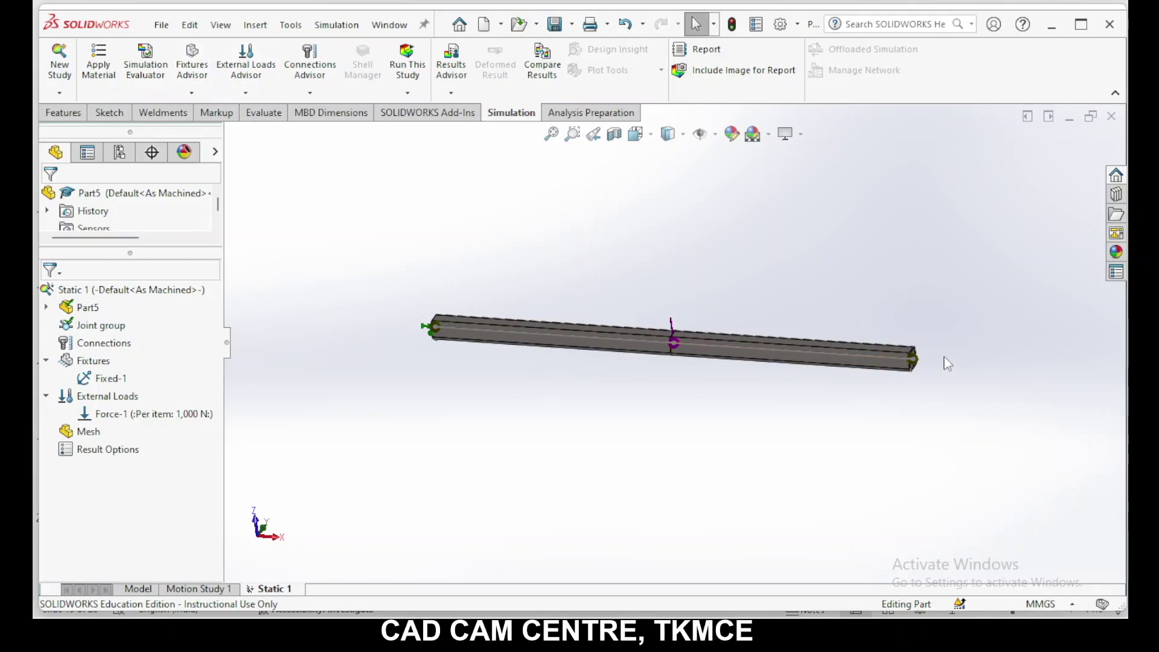
{"action": "left_click", "coordinate": [245, 92]}
{"action": "left_click", "coordinate": [253, 130]}
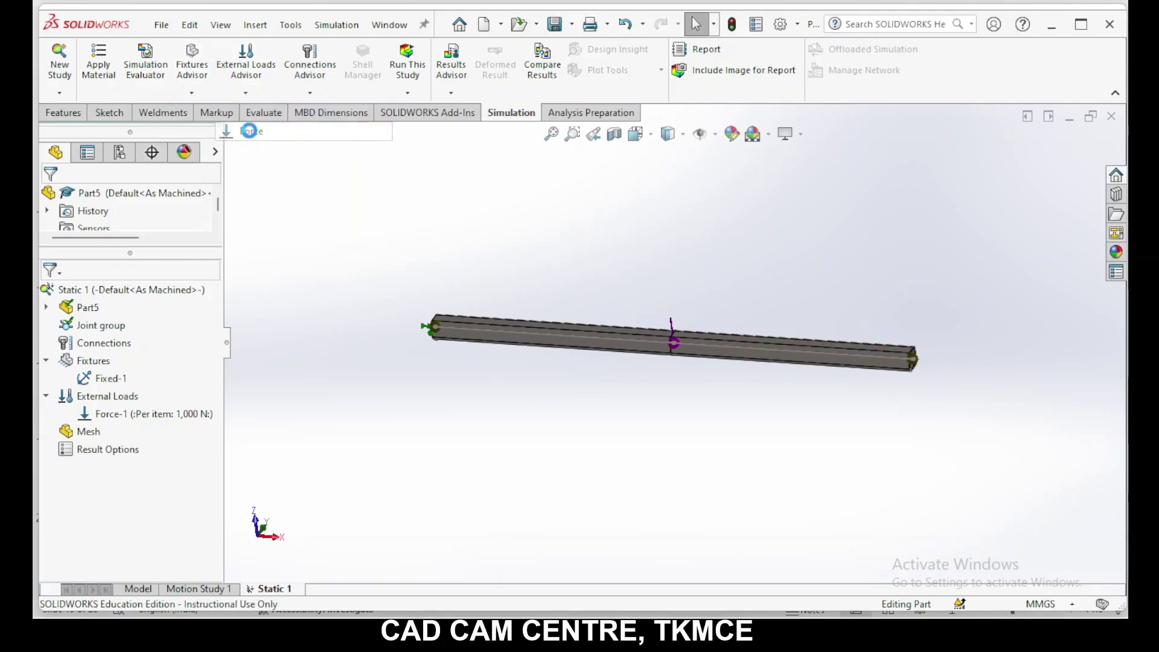
{"action": "left_click", "coordinate": [54, 269]}
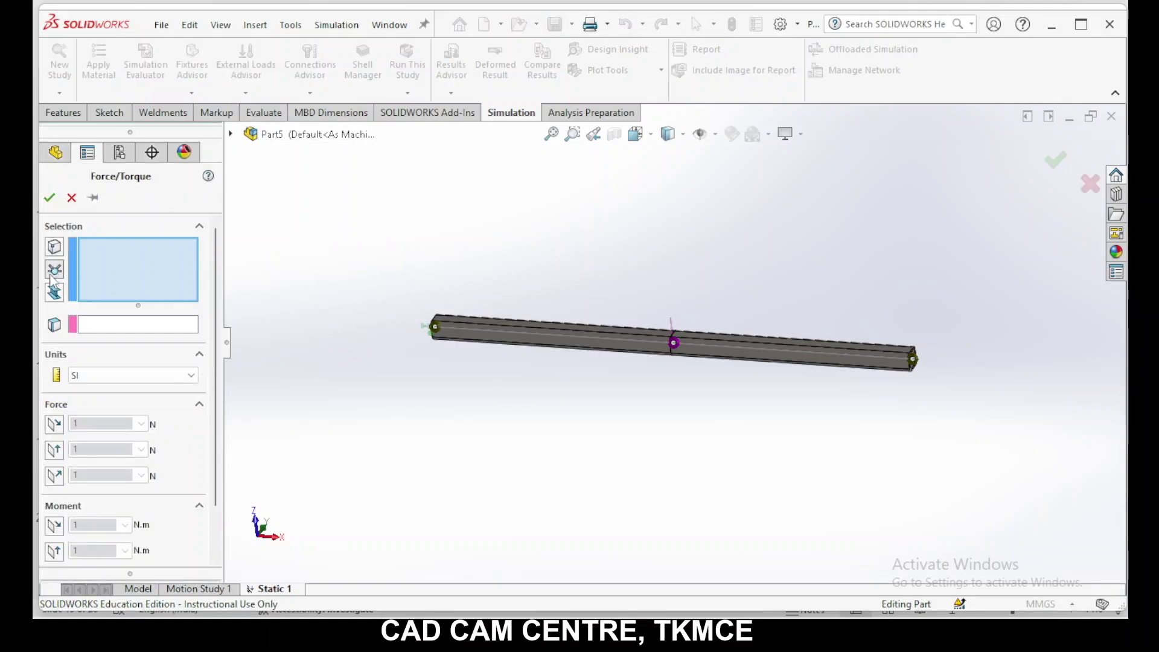
{"action": "left_click", "coordinate": [913, 359]}
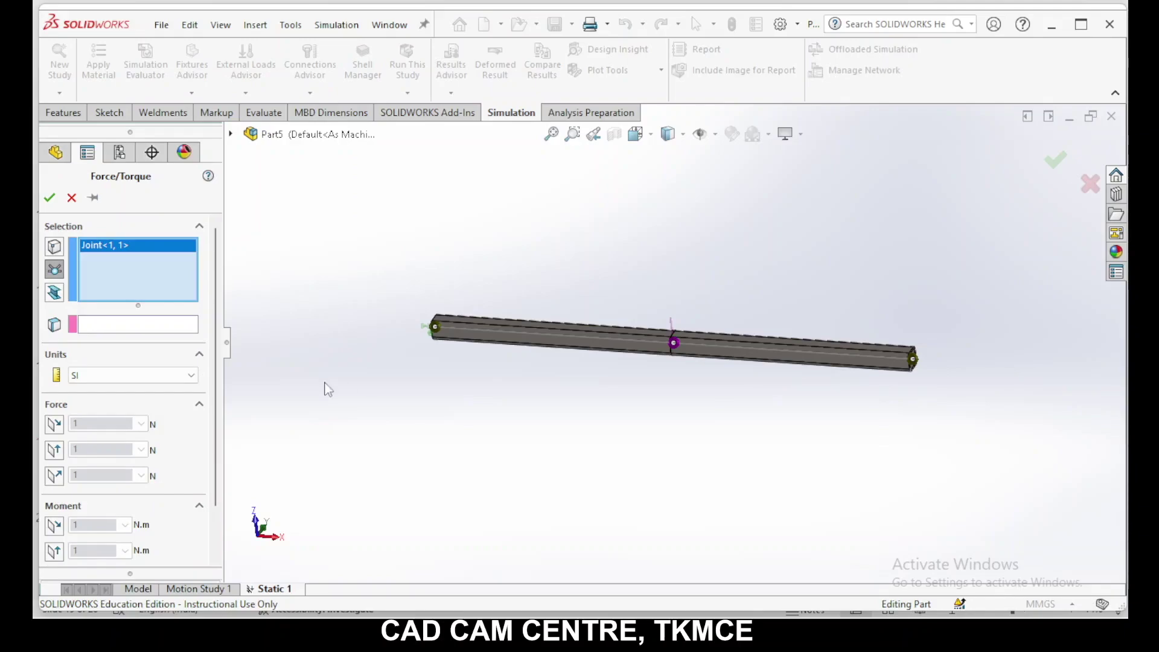
{"action": "left_click", "coordinate": [138, 328]}
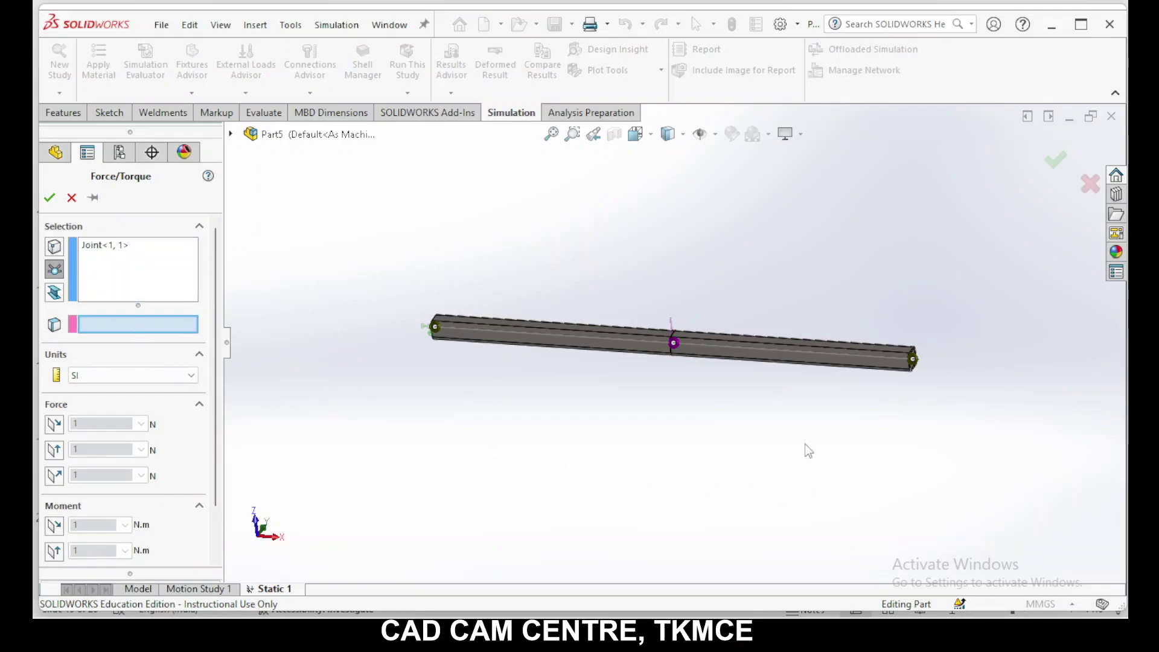
{"action": "left_click", "coordinate": [810, 361]}
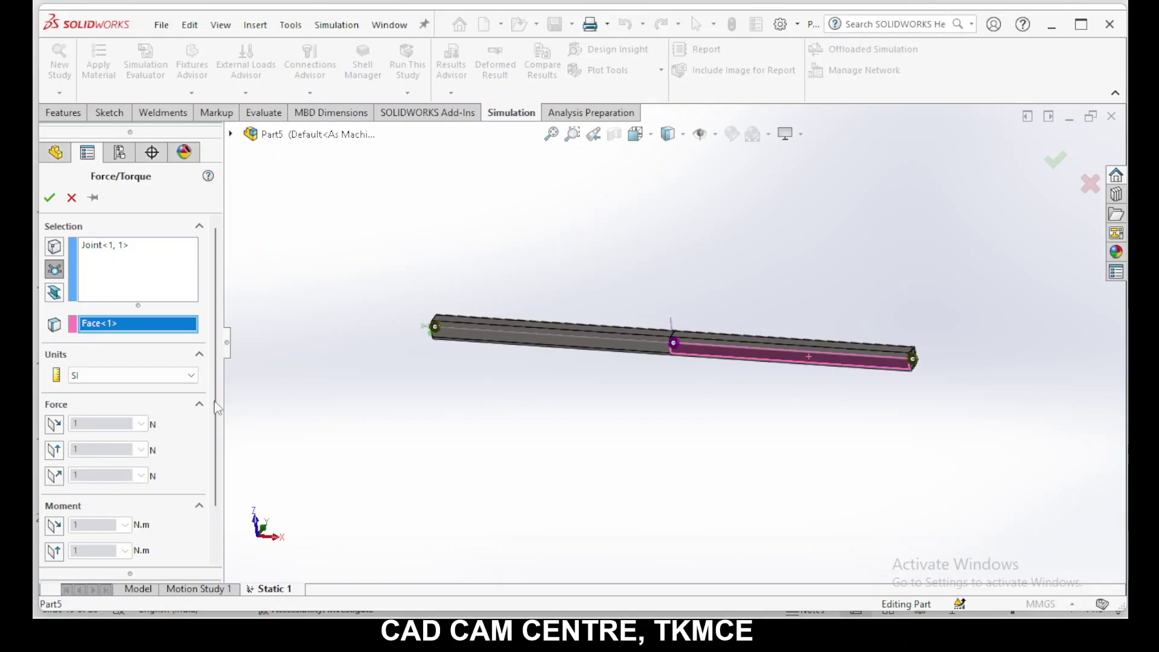
Step: Apply 2000 N to the right-end joint along the reference face's second in-plane direction, without reversing it
{"action": "left_click", "coordinate": [55, 425]}
{"action": "left_click", "coordinate": [99, 422]}
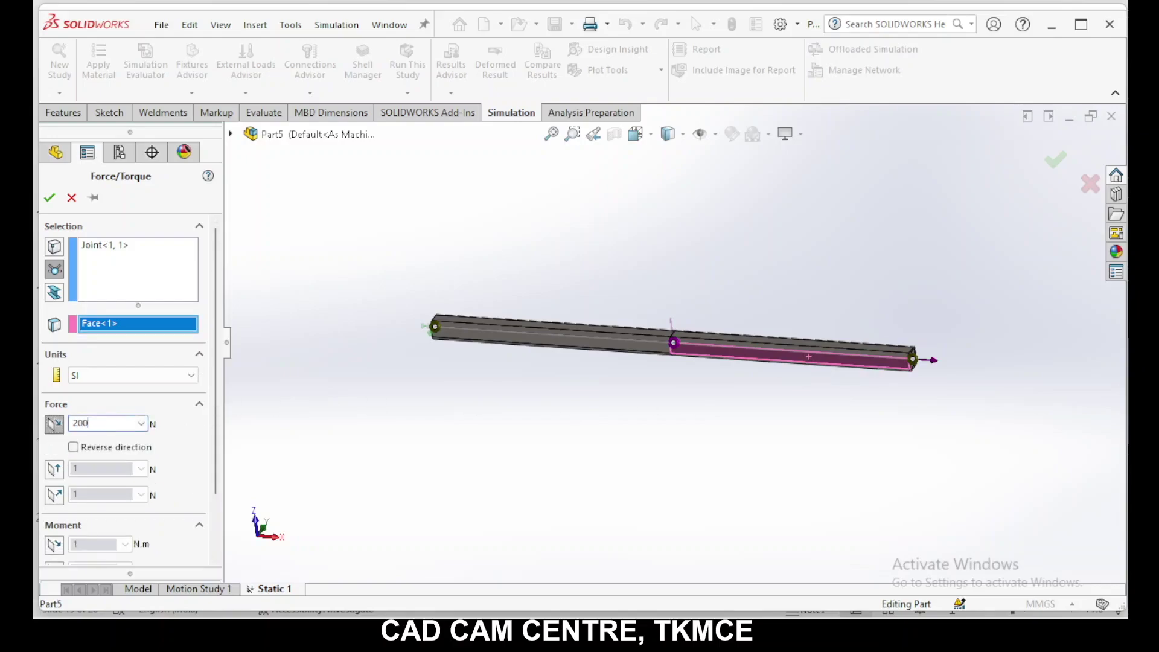
{"action": "left_click", "coordinate": [54, 469]}
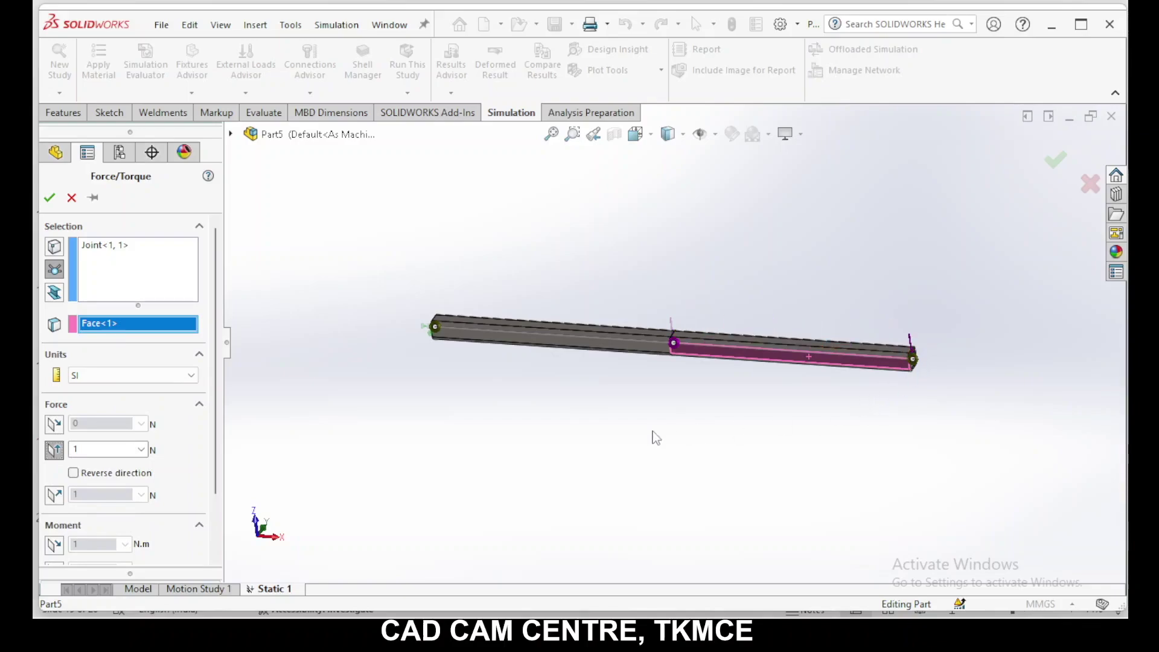
{"action": "left_click", "coordinate": [73, 473]}
{"action": "left_click", "coordinate": [73, 473]}
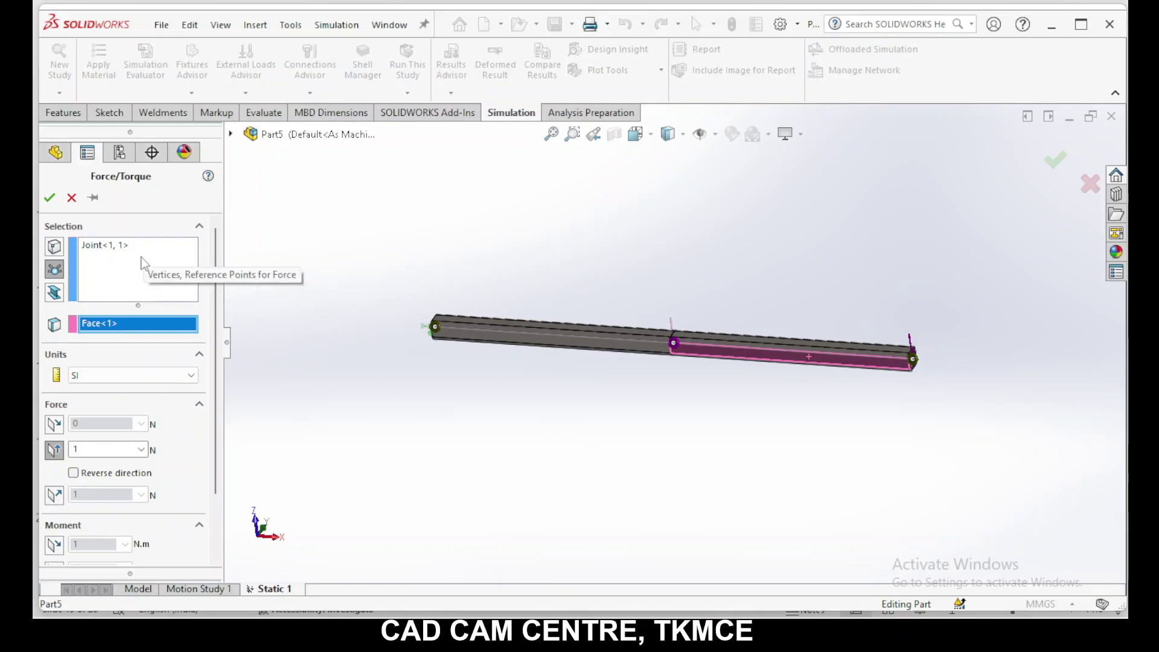
{"action": "left_click", "coordinate": [94, 449]}
{"action": "type", "text": "2000"}
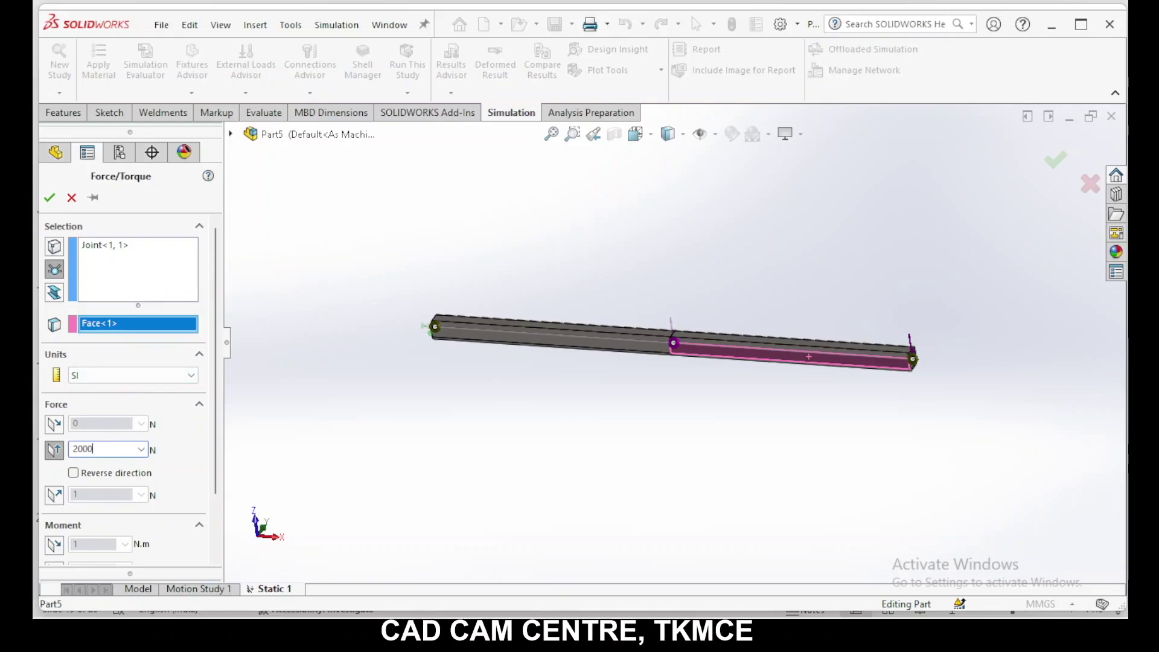
{"action": "left_click", "coordinate": [49, 197]}
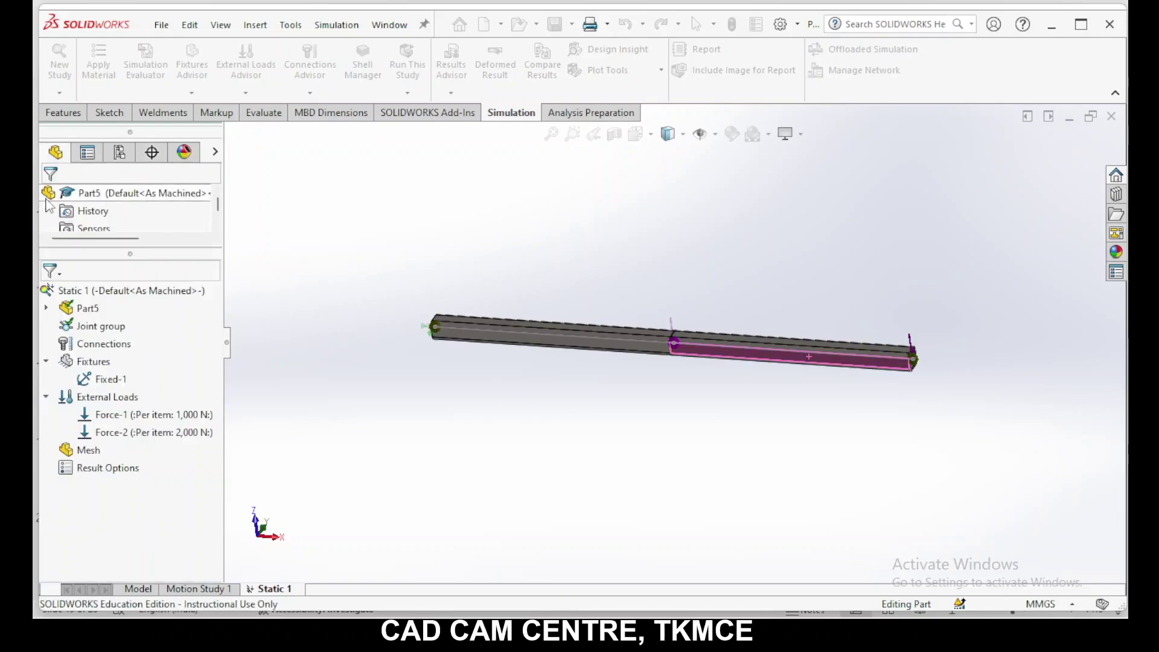
Step: Create the mesh for the square-tube beam and run the static study
{"action": "middle_click_drag", "start_coordinate": [790, 425], "coordinate": [828, 431]}
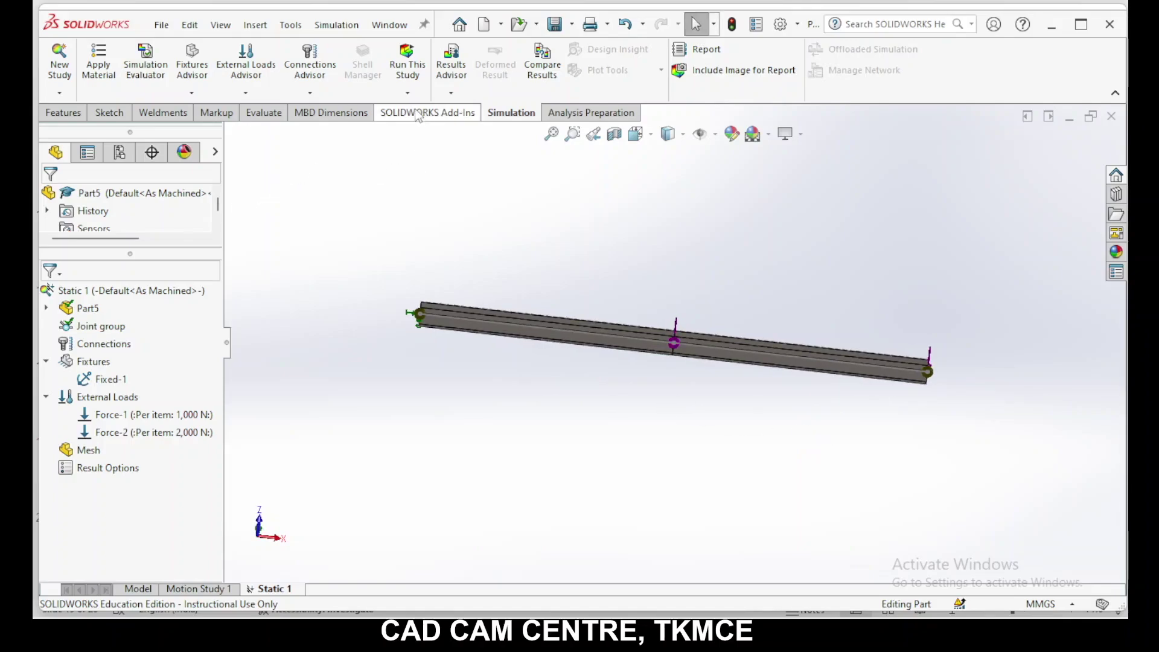
{"action": "left_click", "coordinate": [408, 94]}
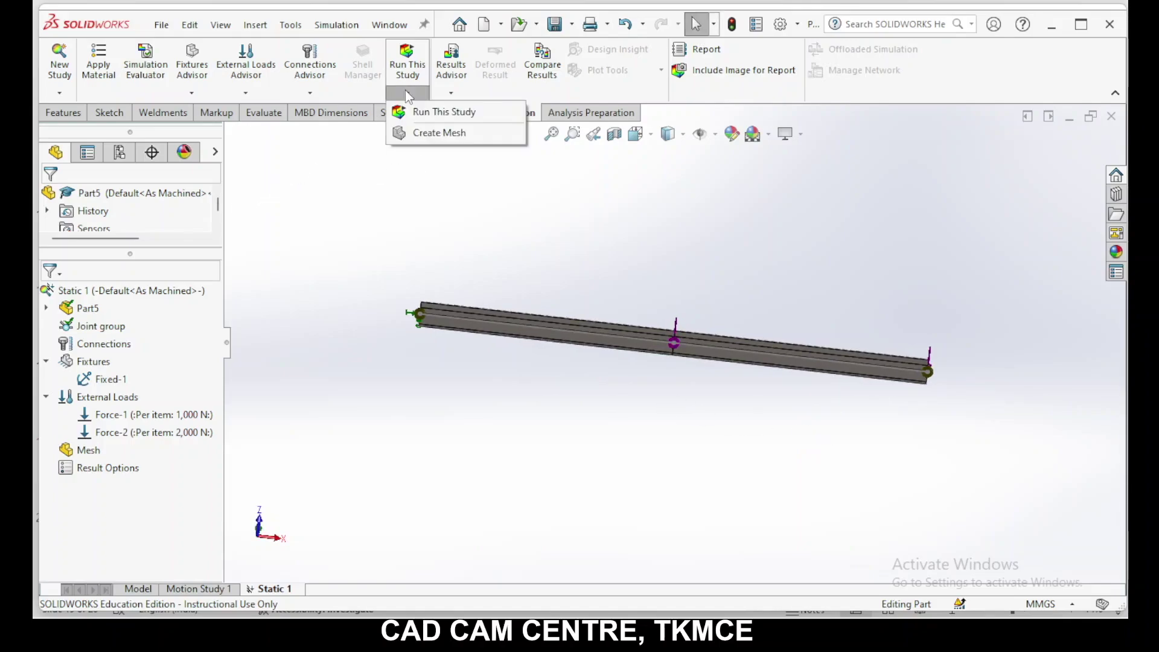
{"action": "left_click", "coordinate": [427, 134]}
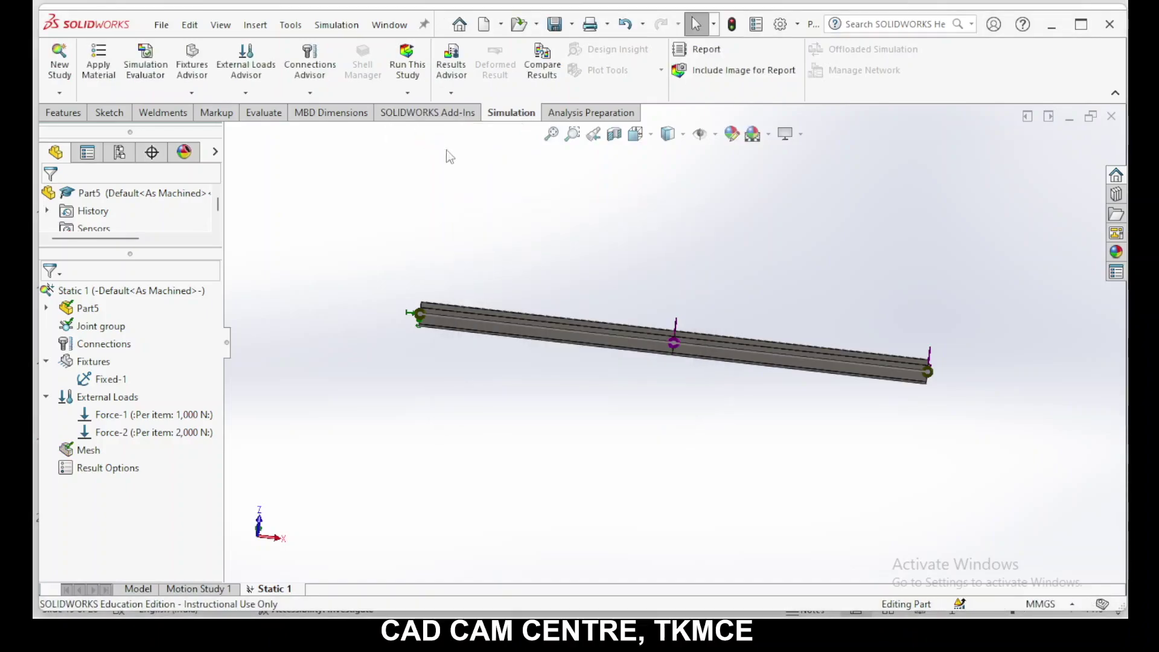
{"action": "left_click", "coordinate": [407, 94]}
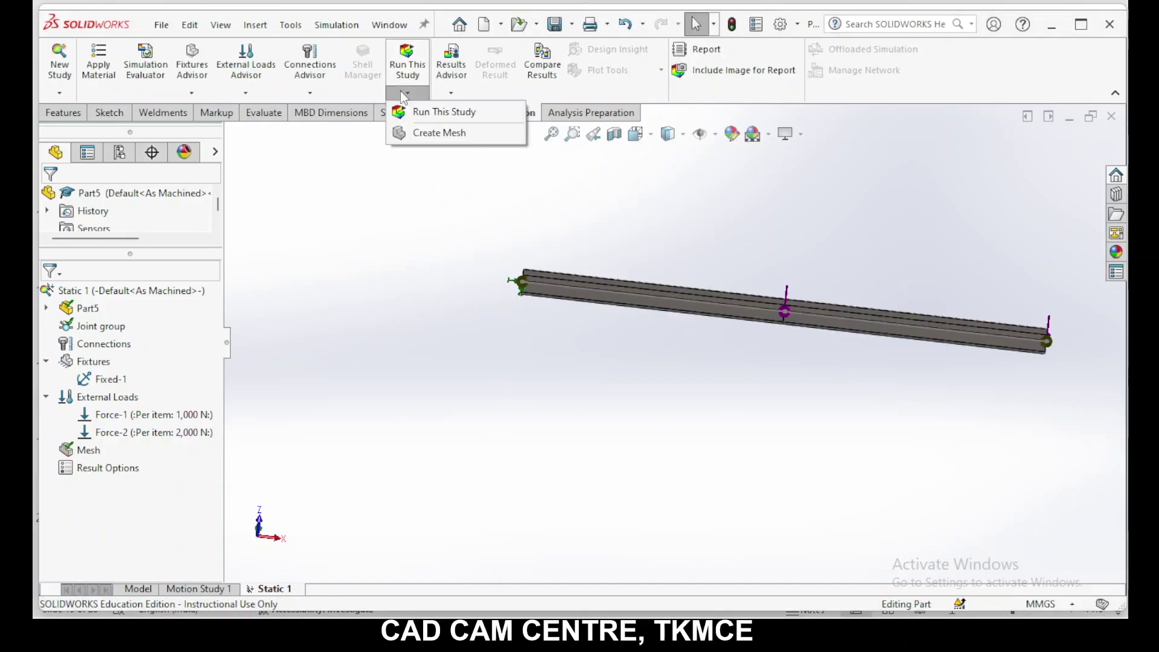
{"action": "left_click", "coordinate": [435, 112]}
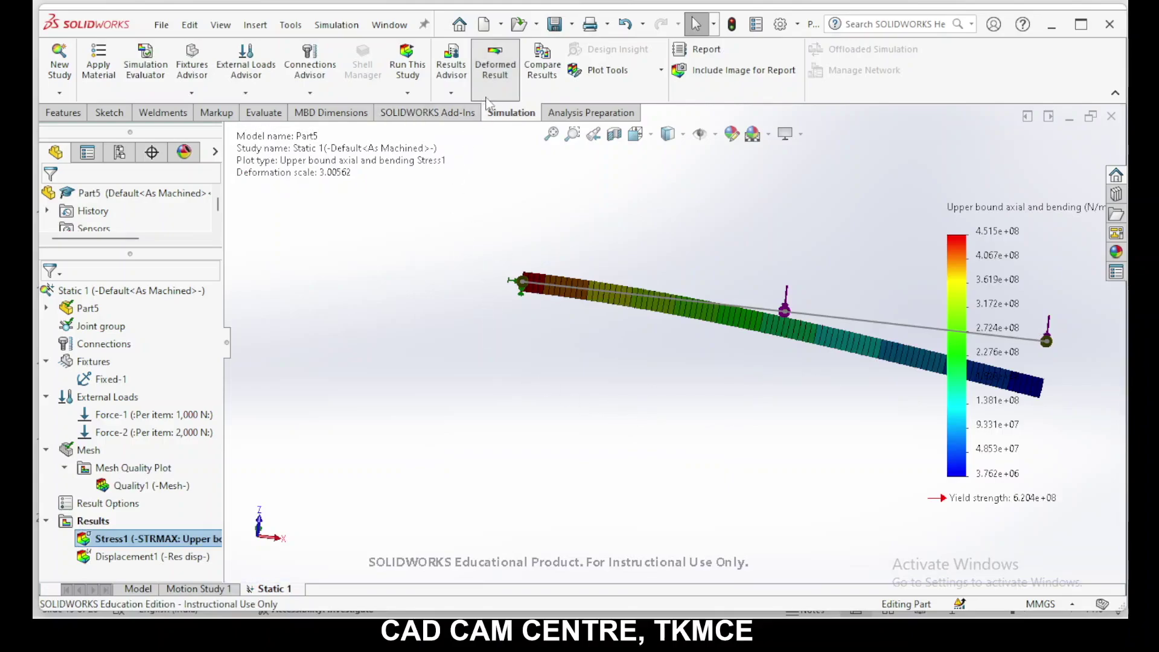
Step: Define the stress result plot to display upper bound axial and bending stress
{"action": "left_click", "coordinate": [551, 133]}
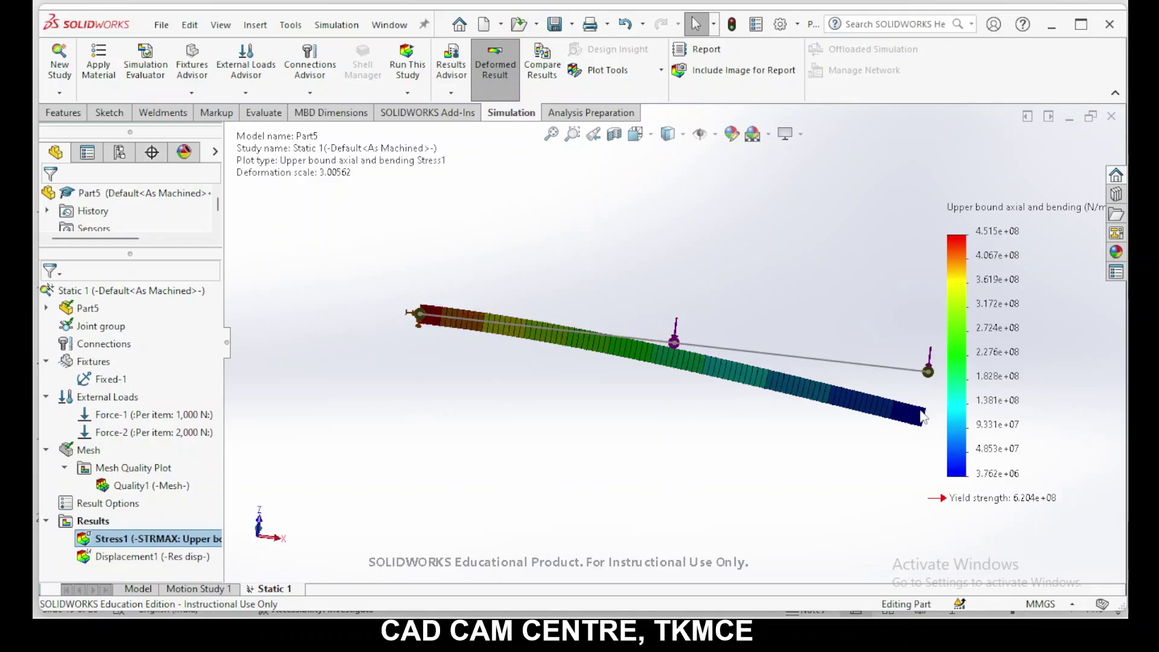
{"action": "right_click", "coordinate": [136, 541]}
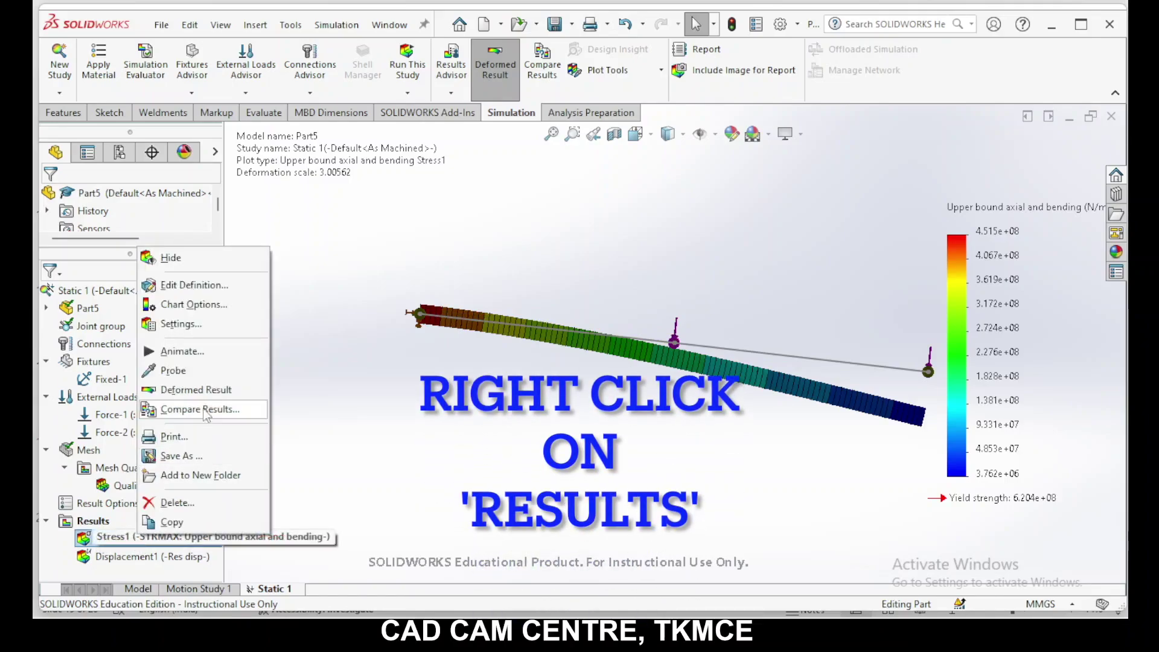
{"action": "left_click", "coordinate": [206, 287]}
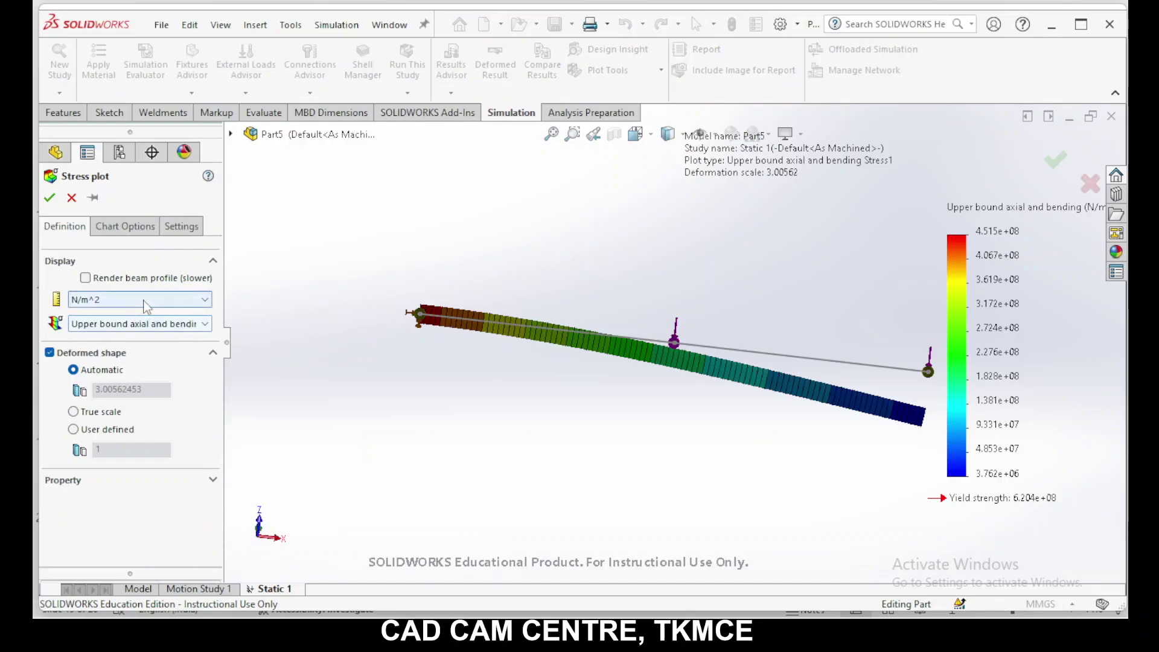
{"action": "left_click", "coordinate": [156, 325]}
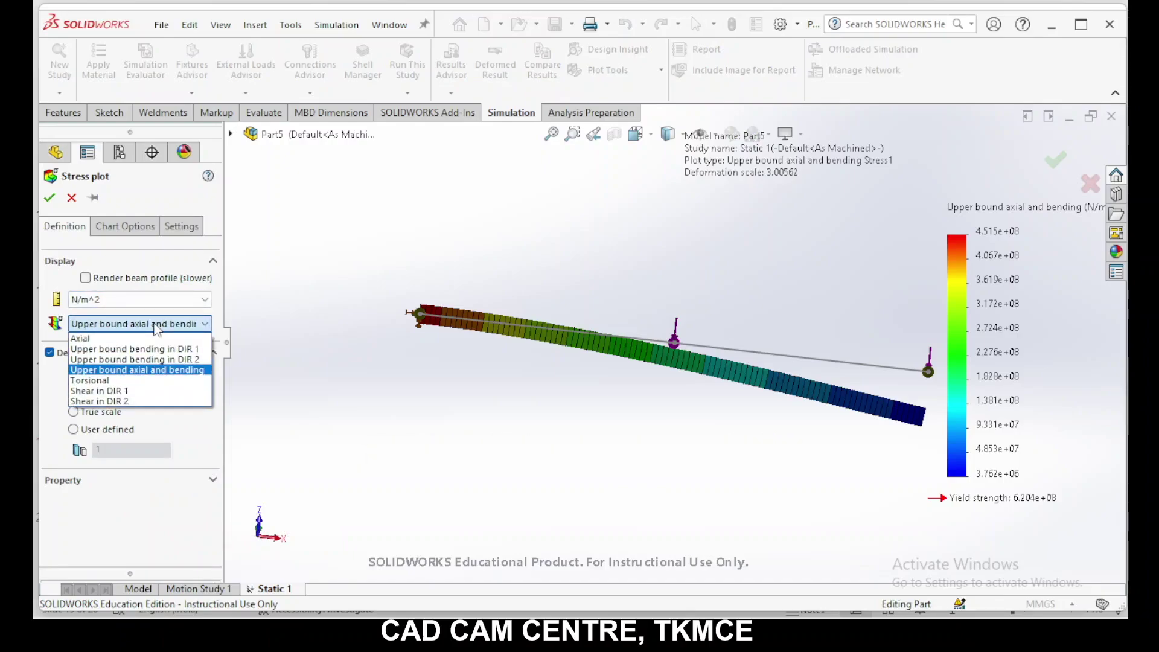
{"action": "left_click", "coordinate": [150, 372]}
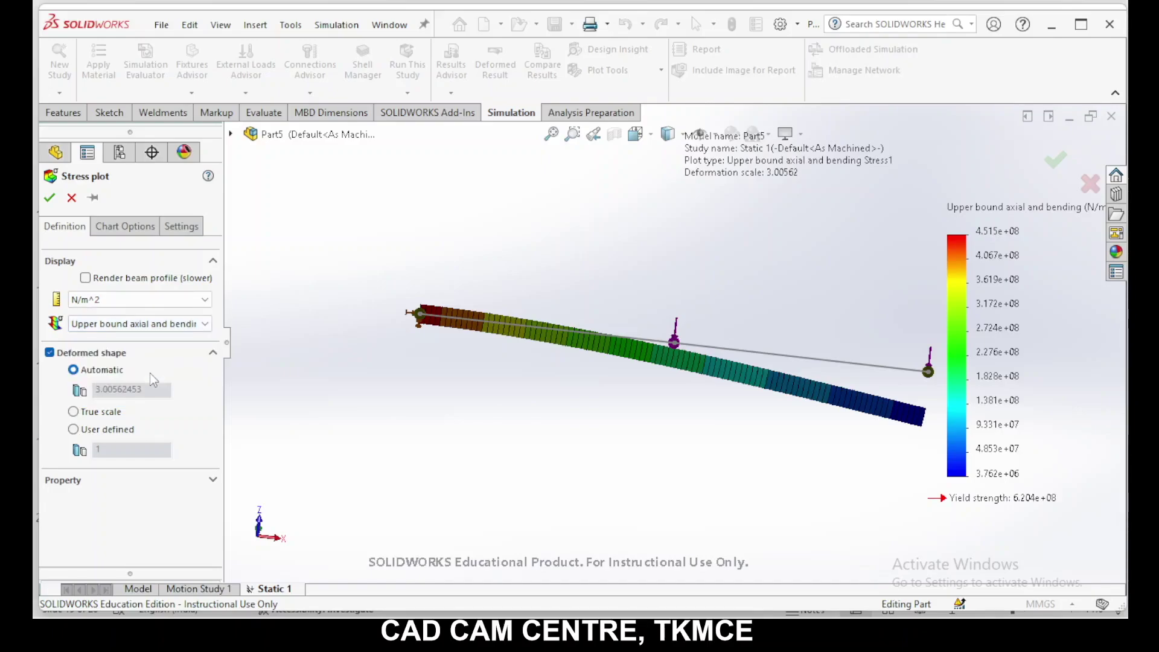
{"action": "left_click", "coordinate": [49, 198]}
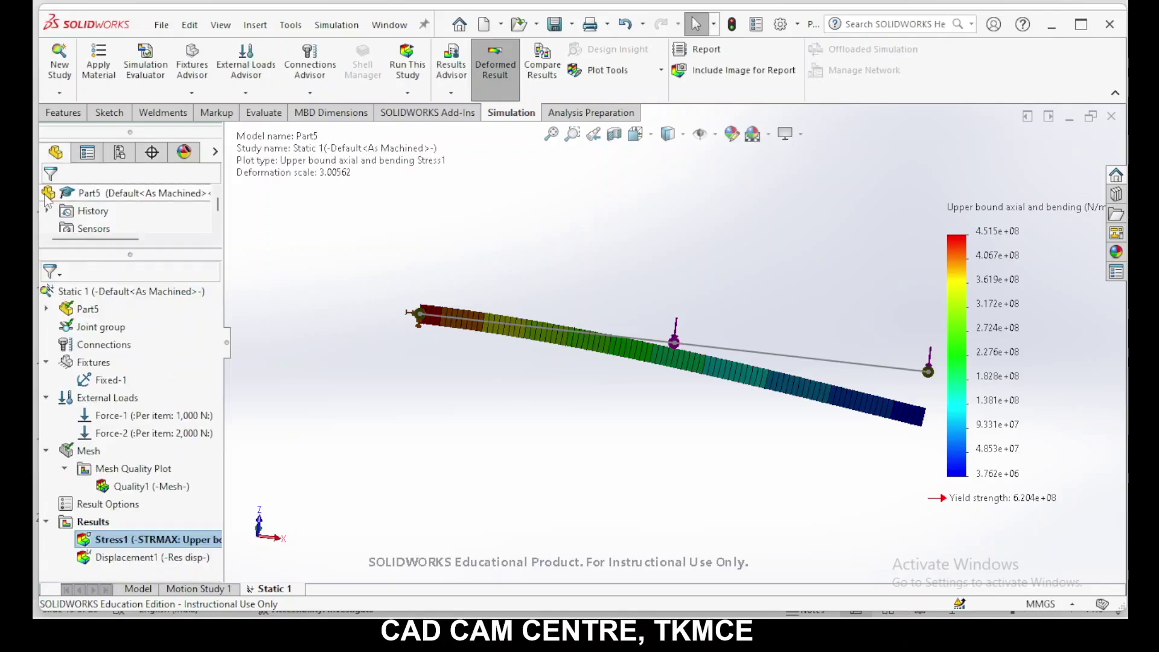
Step: Change the displacement plot's definition to show UZ: Z Displacement
{"action": "left_click", "coordinate": [159, 558]}
{"action": "right_click", "coordinate": [159, 559]}
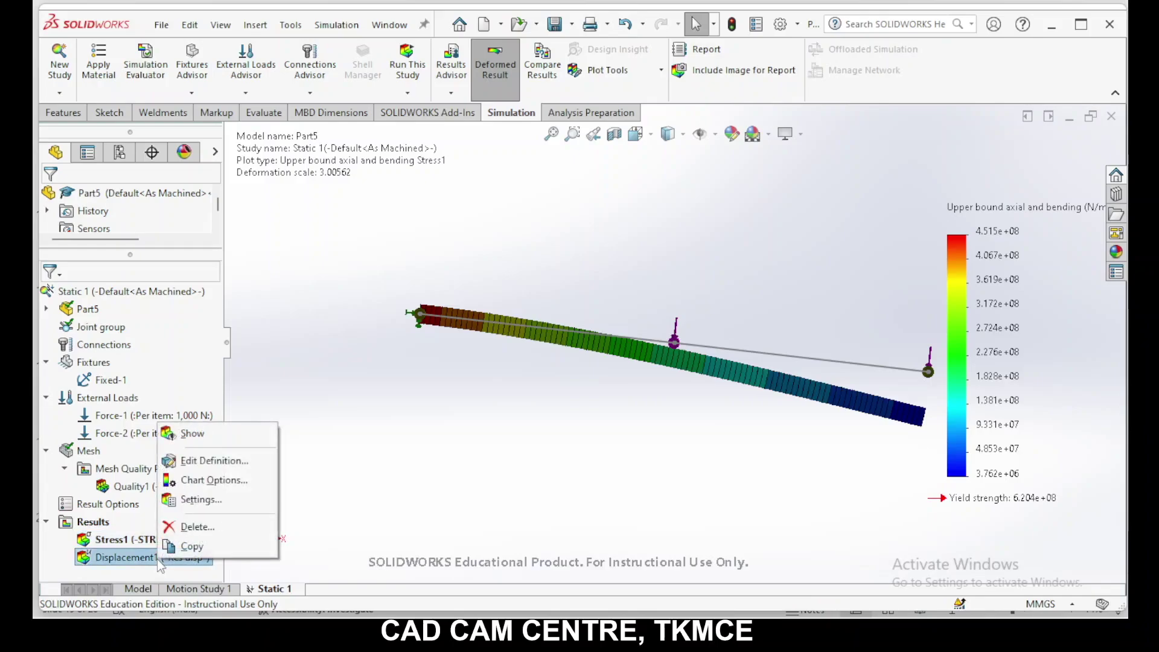
{"action": "left_click", "coordinate": [214, 461]}
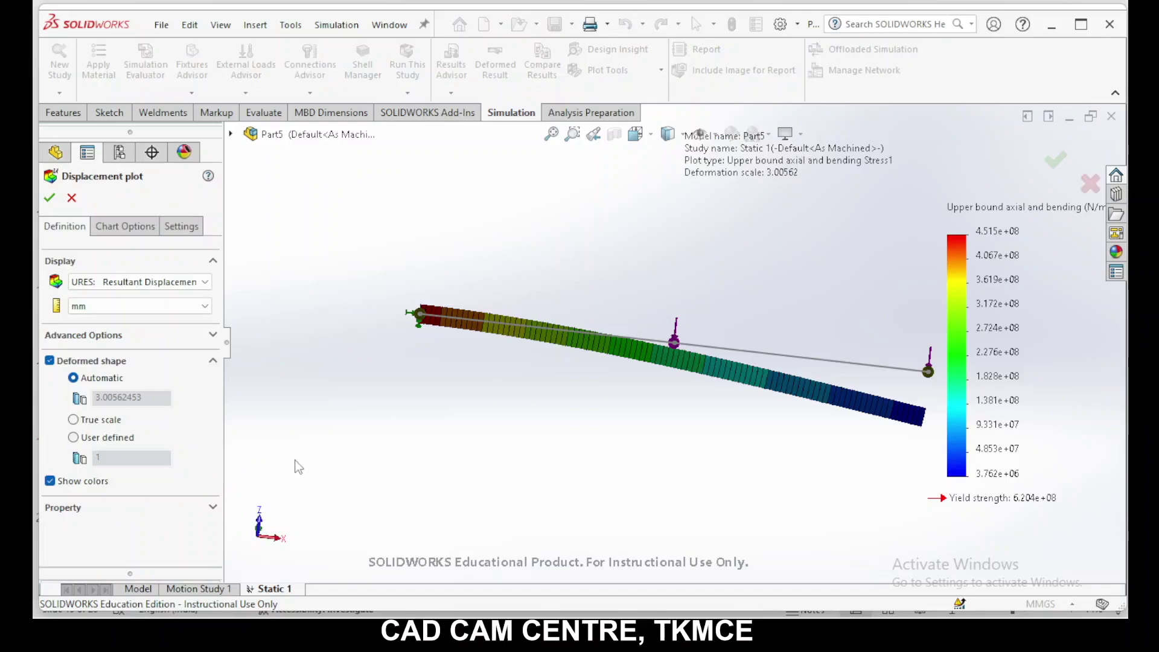
{"action": "left_click", "coordinate": [205, 282]}
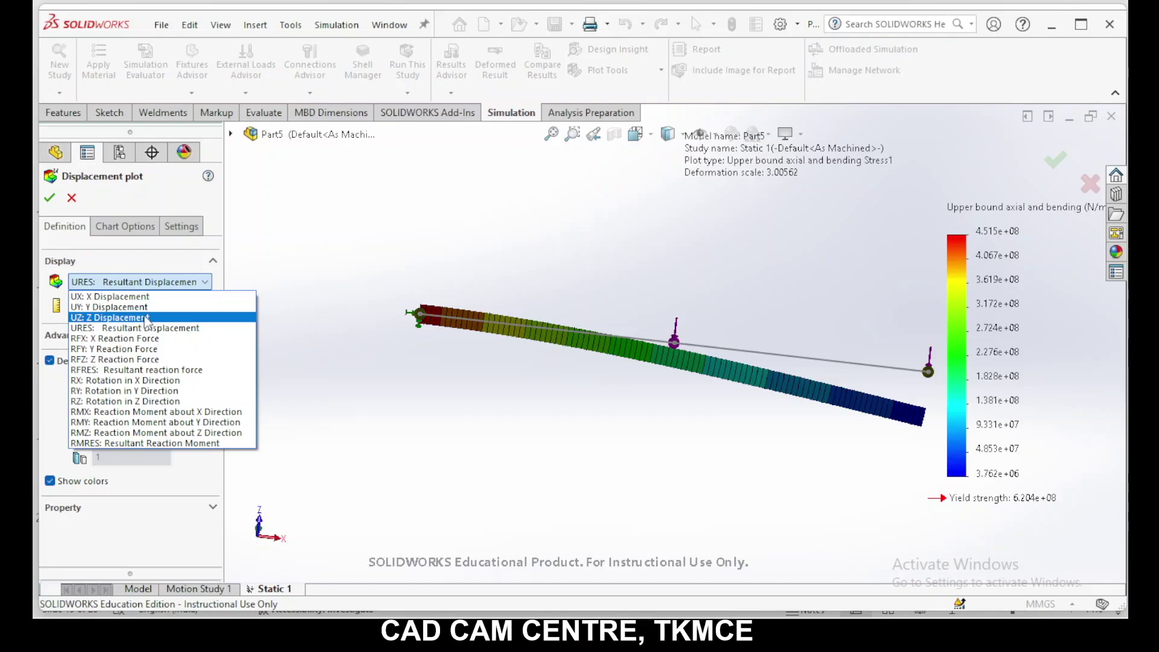
{"action": "left_click", "coordinate": [149, 318]}
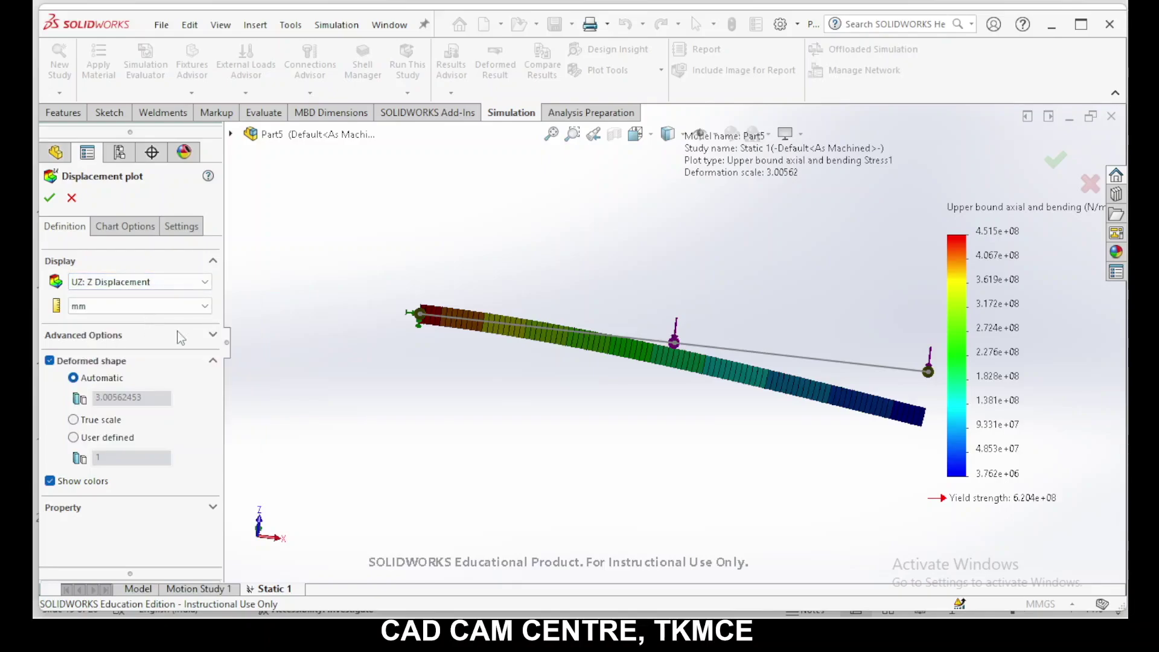
{"action": "left_click", "coordinate": [49, 198]}
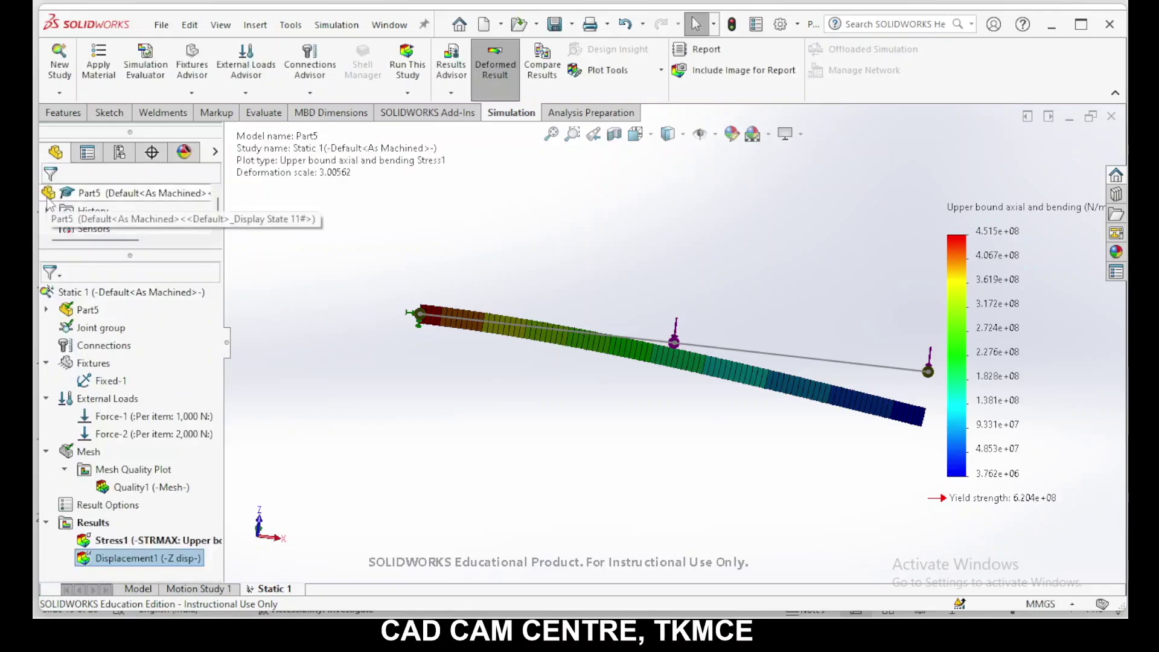
Step: Display the Z displacement plot of the loaded beam and switch back to the stress plot
{"action": "double_click", "coordinate": [135, 561]}
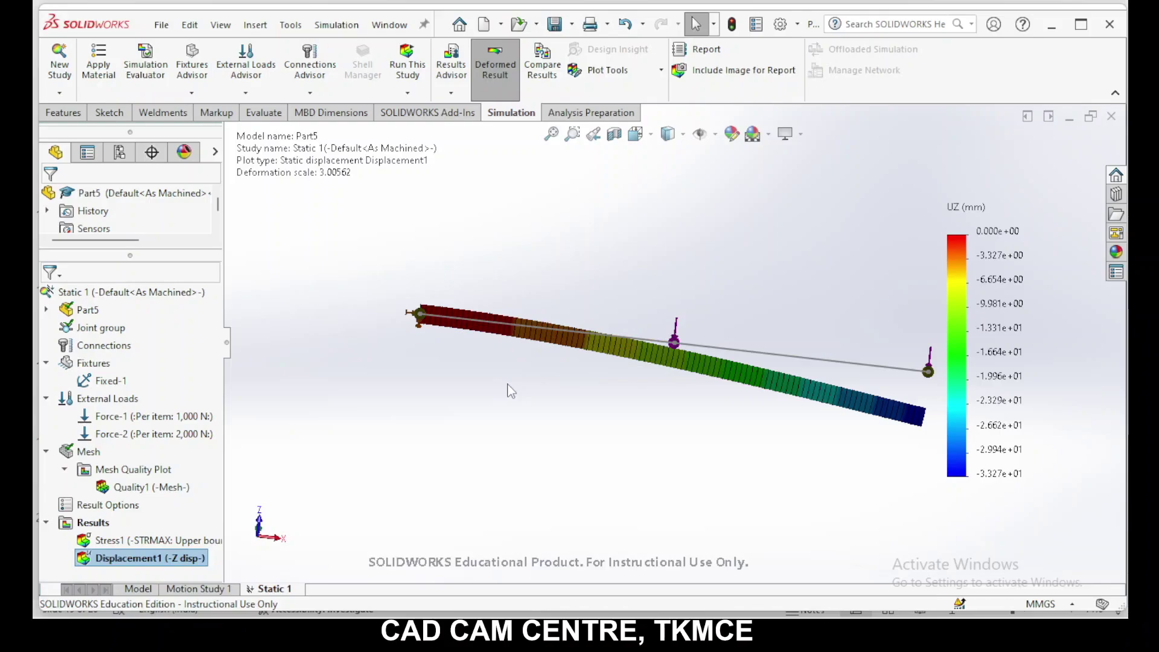
{"action": "double_click", "coordinate": [158, 534]}
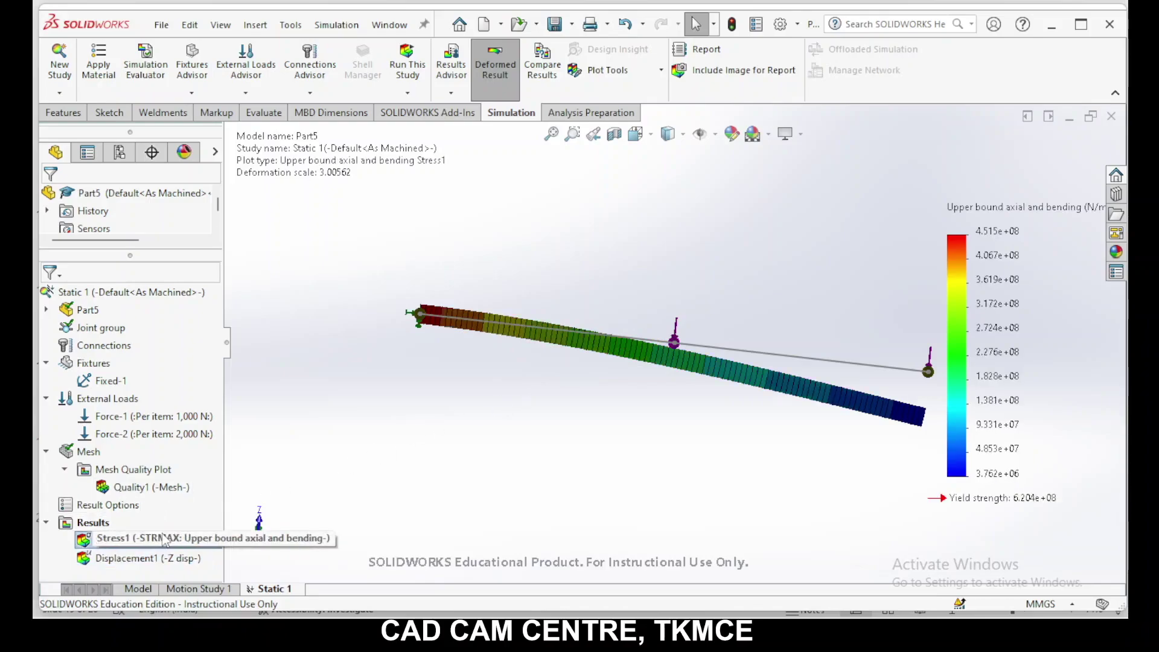